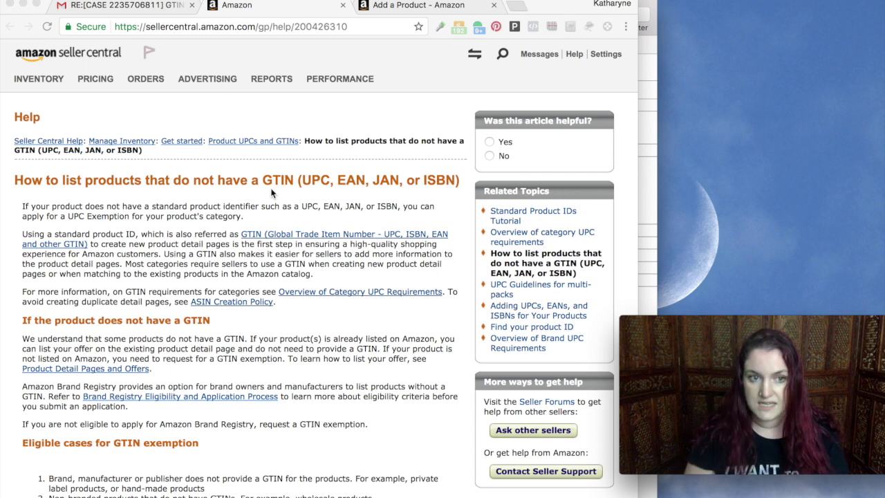
scroll(271, 194, "down", 5)
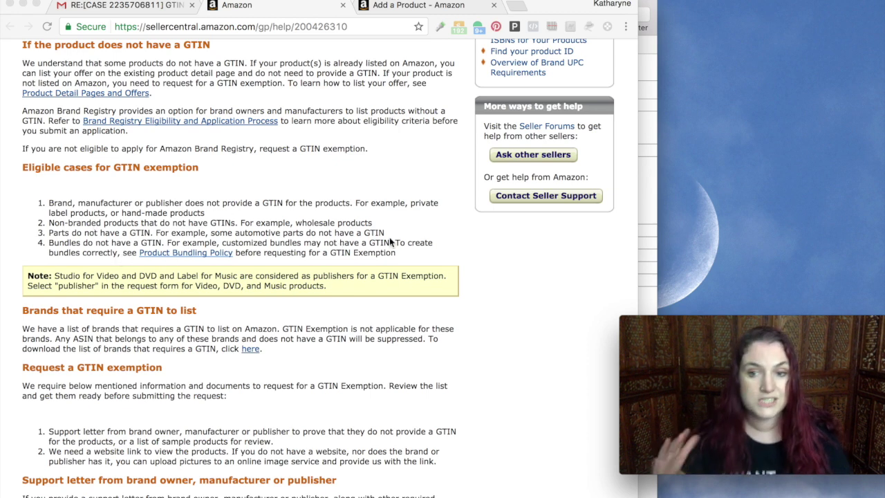
scroll(391, 240, "down", 5)
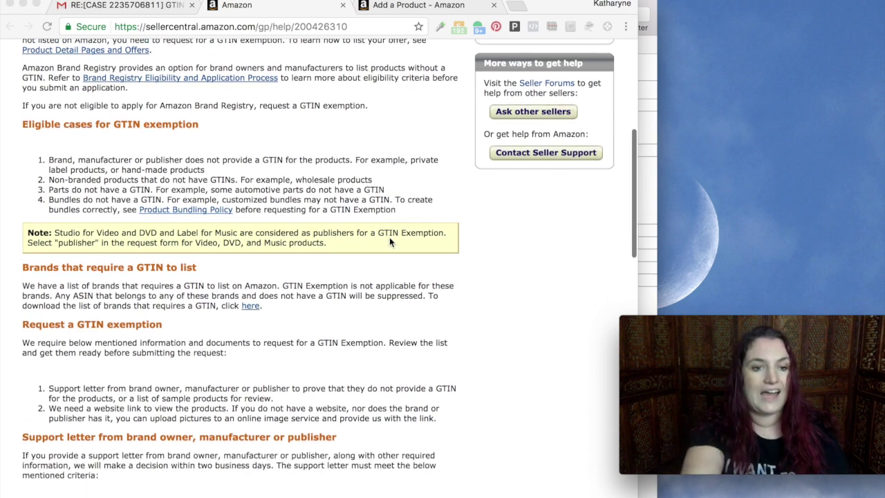
scroll(389, 242, "down", 8)
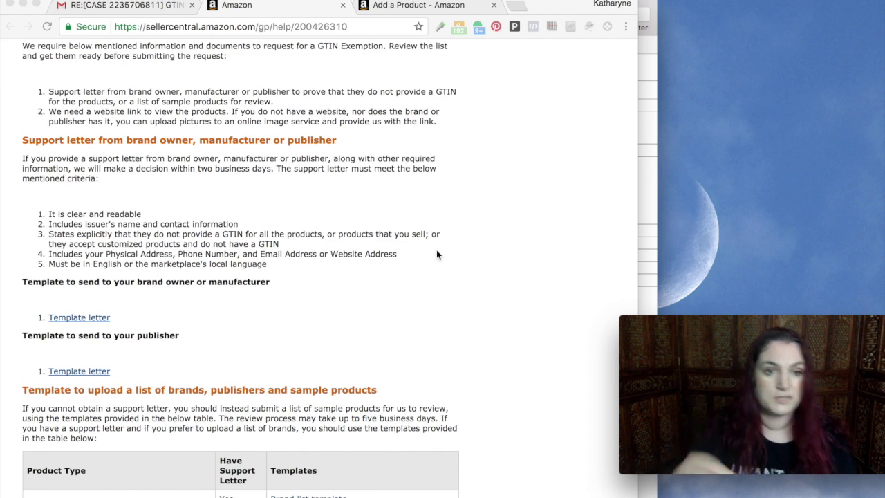
scroll(443, 300, "down", 5)
scroll(443, 300, "down", 6)
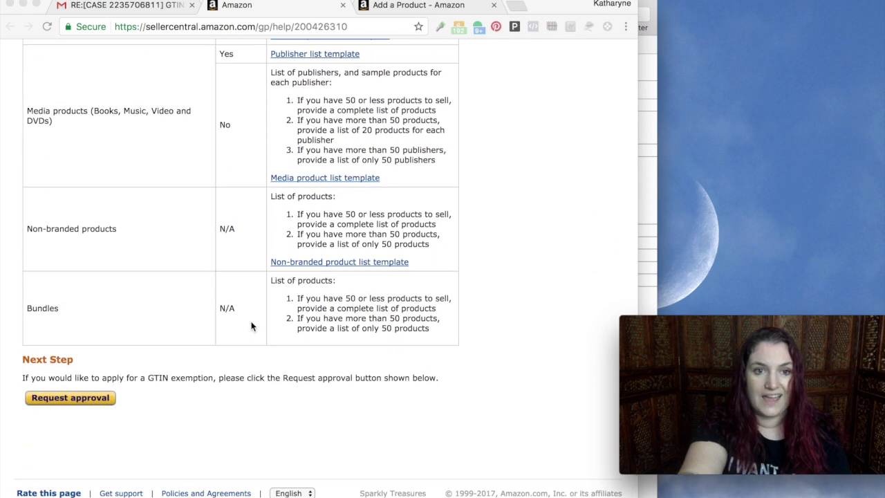
scroll(250, 323, "up", 5)
scroll(240, 157, "down", 5)
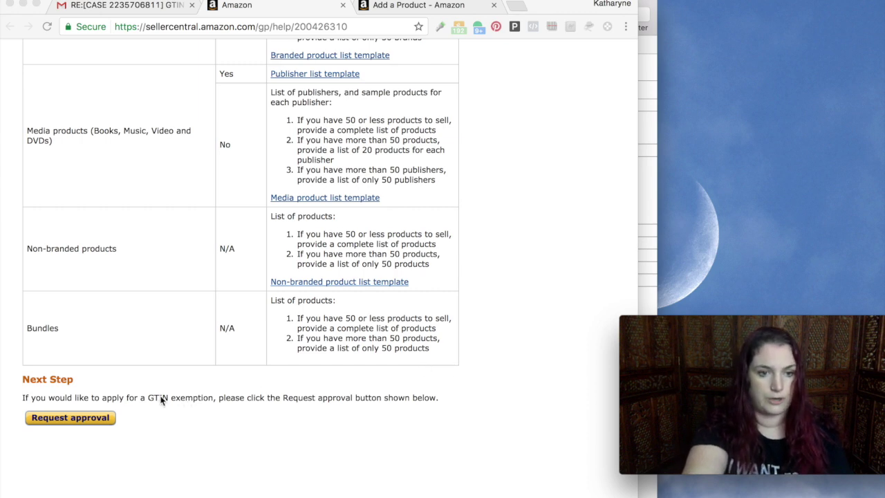
Open the GTIN exemption request form and choose Bundles as the product type
left_click(70, 417)
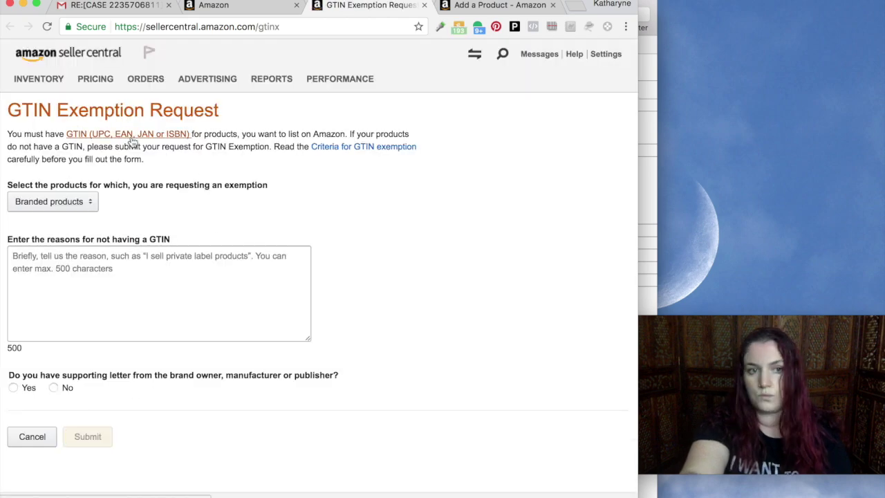
left_click(71, 207)
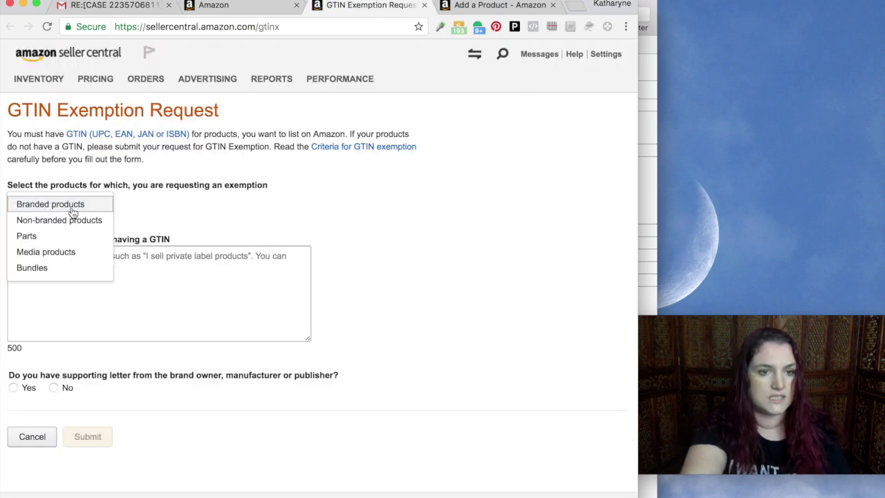
left_click(36, 268)
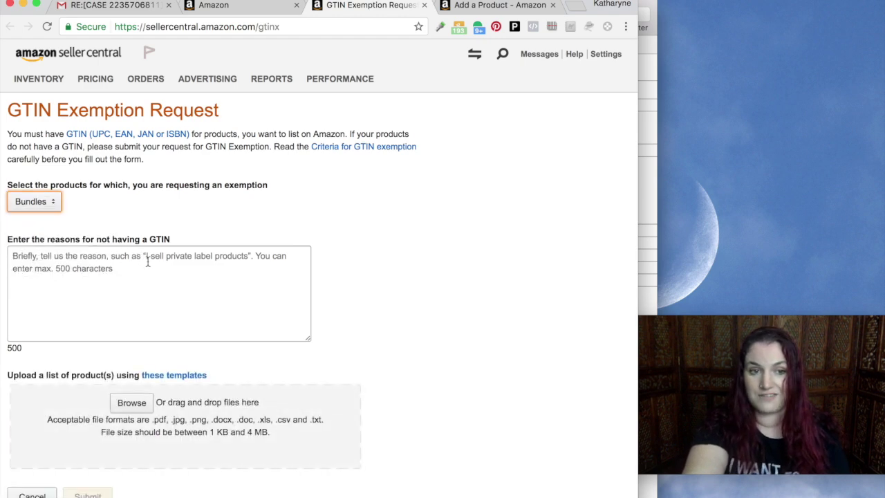
Enter the reason 'I sell bundles.' and open the product-list templates link in a new tab
left_click(244, 276)
type("I s")
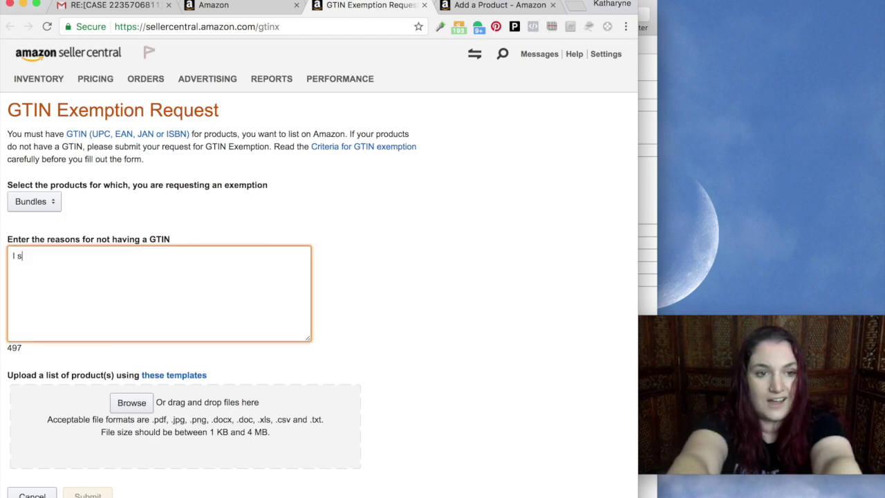
type("ell bundles.")
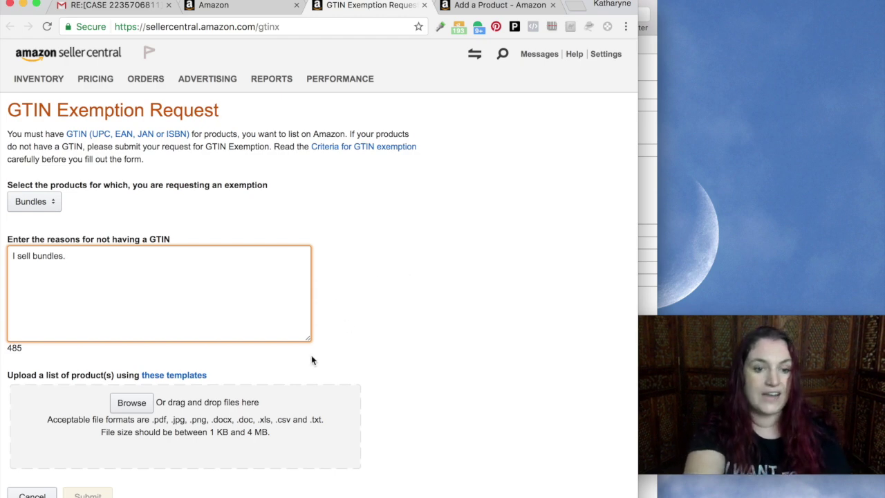
right_click(191, 377)
left_click(270, 346)
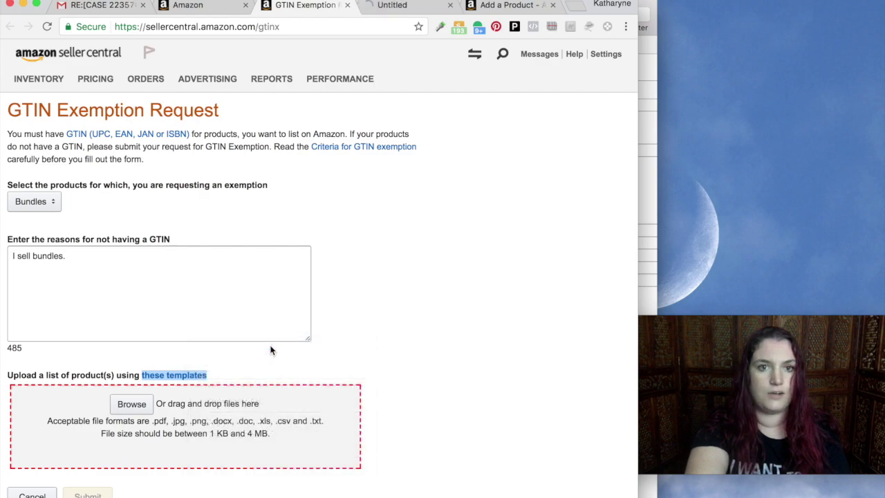
Download the Non-branded product list template from the GTIN templates help page
left_click(404, 5)
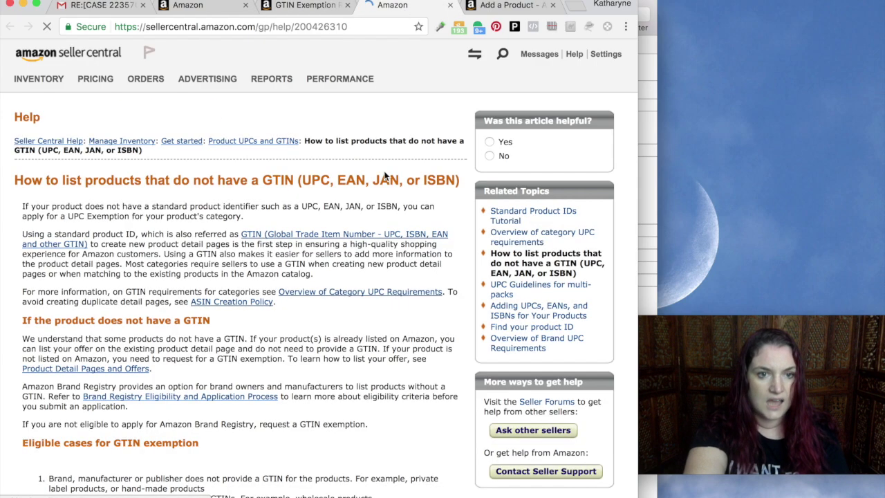
scroll(385, 176, "down", 15)
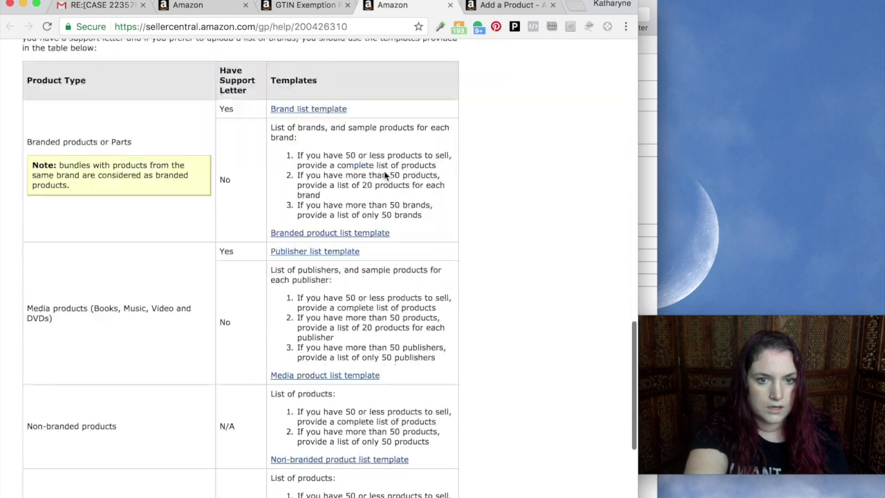
scroll(385, 176, "down", 5)
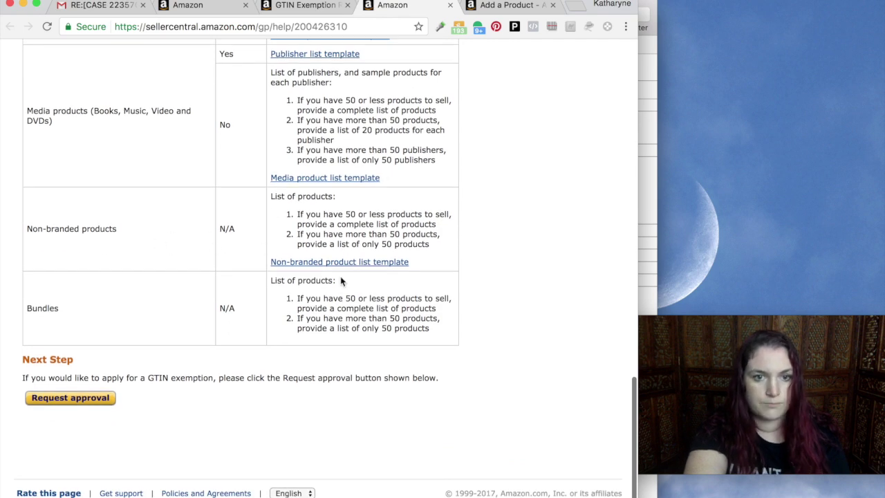
scroll(313, 259, "up", 4)
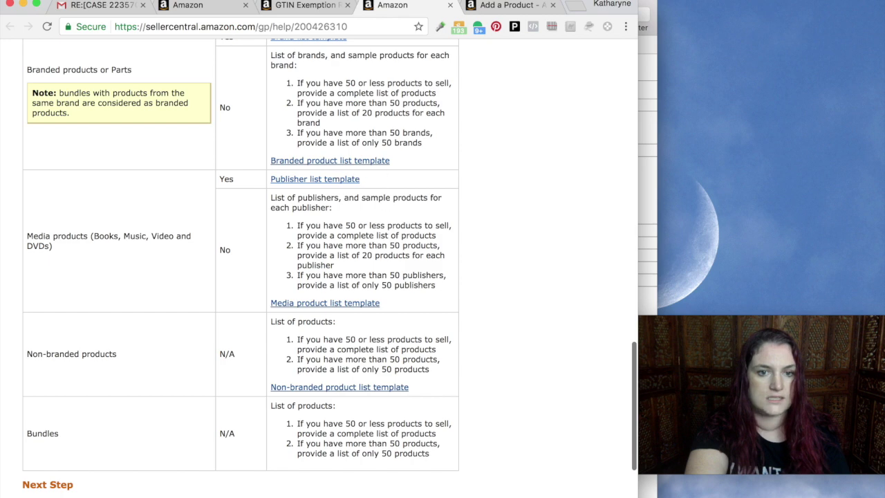
scroll(367, 394, "up", 2)
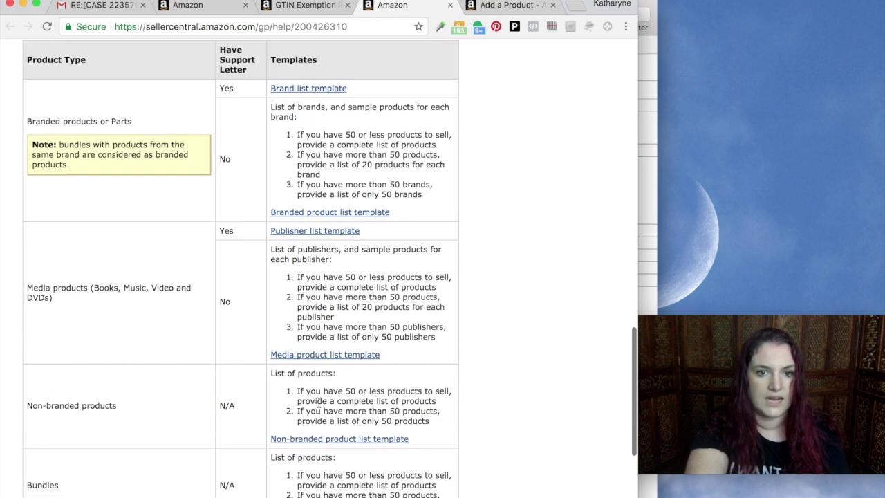
scroll(336, 367, "down", 4)
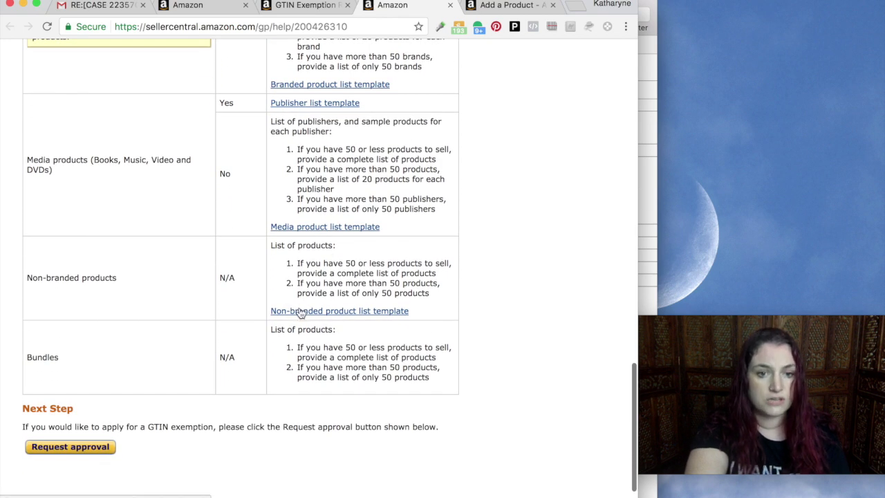
left_click(299, 312)
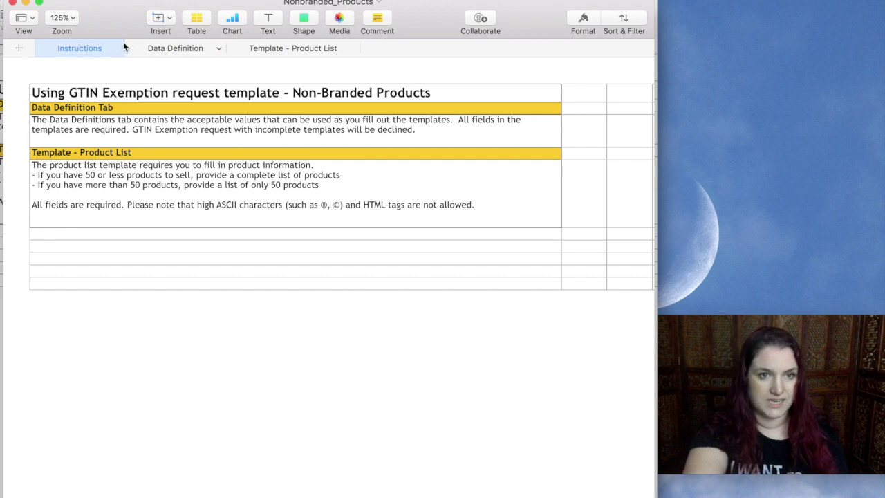
Review the Data Definition sheet, then show the empty Template - Product List sheet
left_click(178, 48)
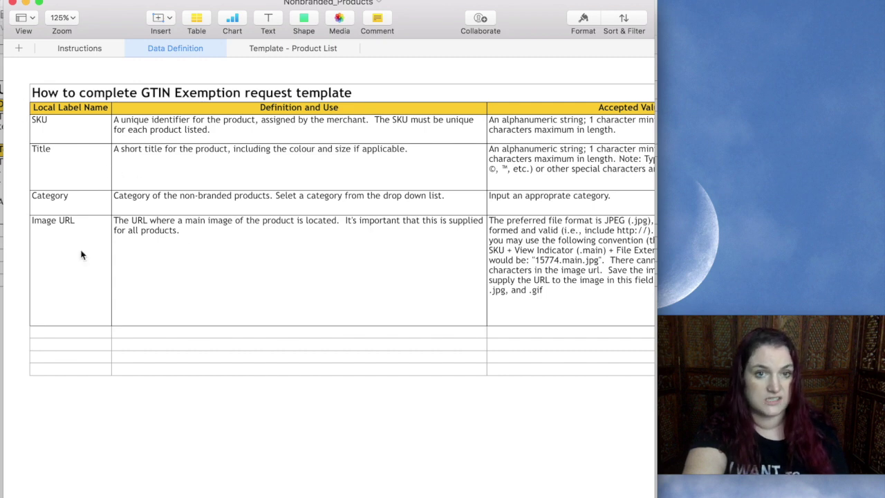
left_click(322, 49)
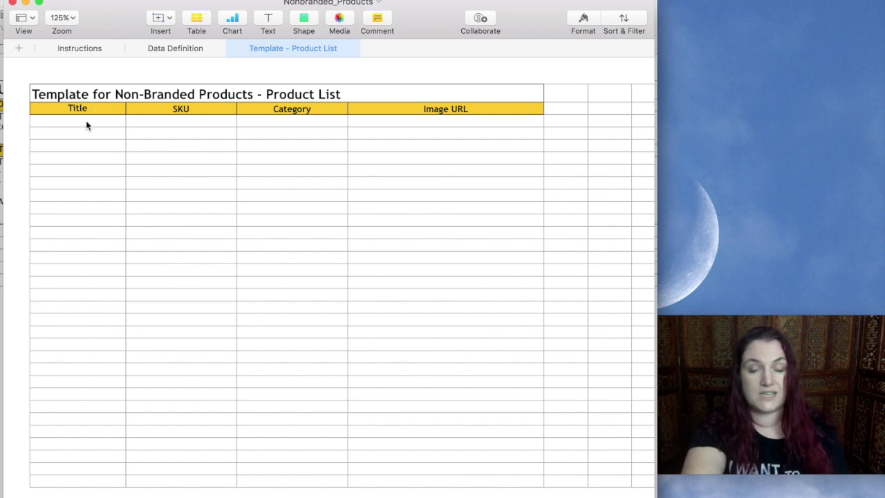
left_click_drag(112, 22, 106, 20)
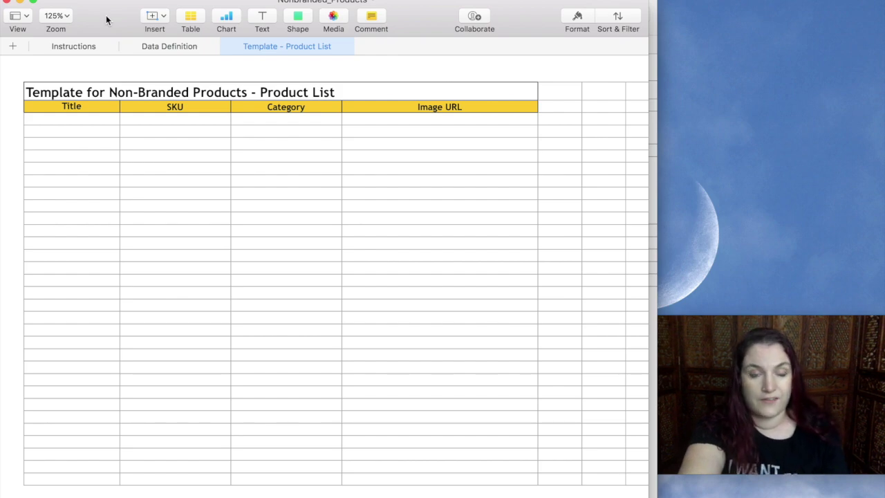
left_click_drag(106, 19, 103, 27)
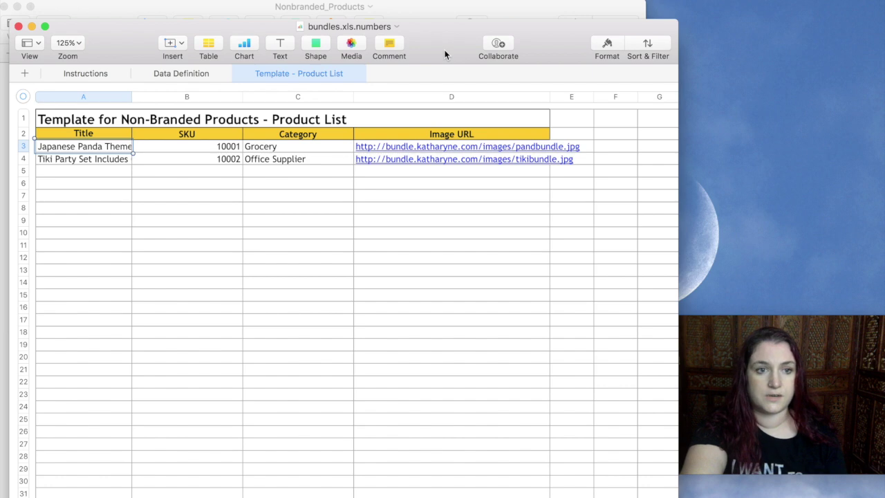
In the bundles spreadsheet, read the Japanese Panda title in A3 and preview the unnamed-1.jpg image
left_click_drag(445, 55, 433, 20)
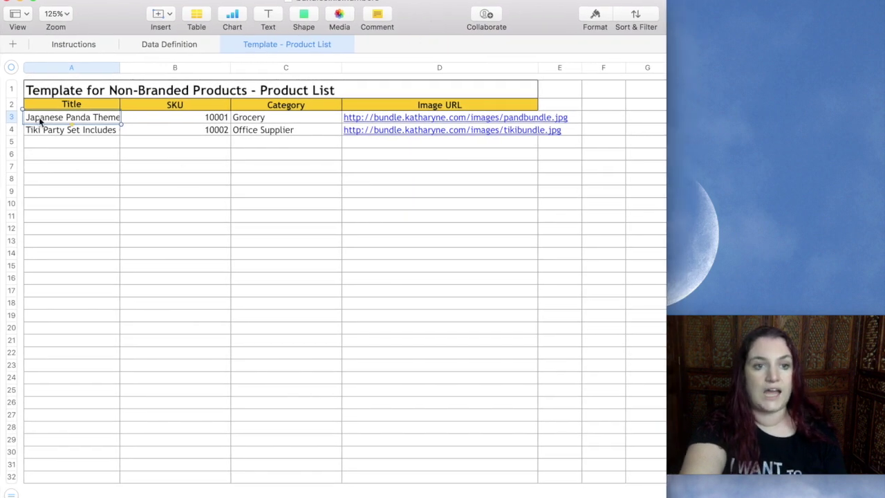
left_click(77, 119)
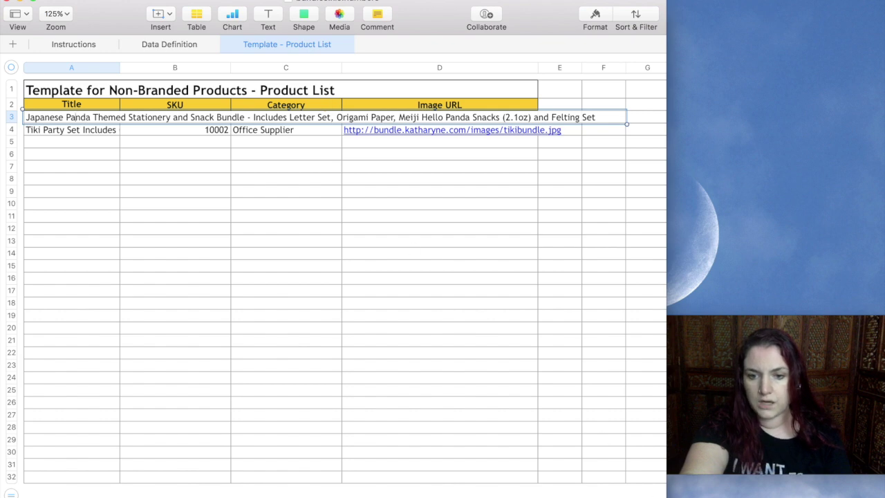
double_click(764, 124)
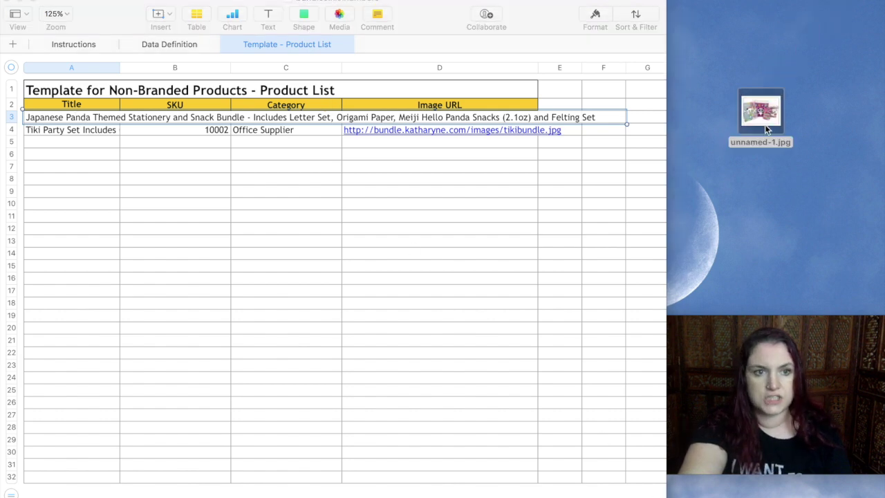
left_click_drag(235, 2, 403, 20)
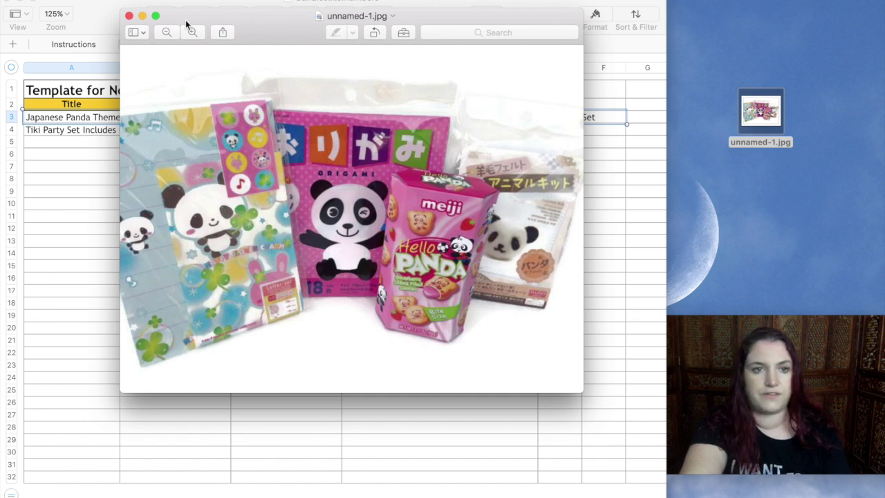
left_click(128, 16)
left_click(285, 185)
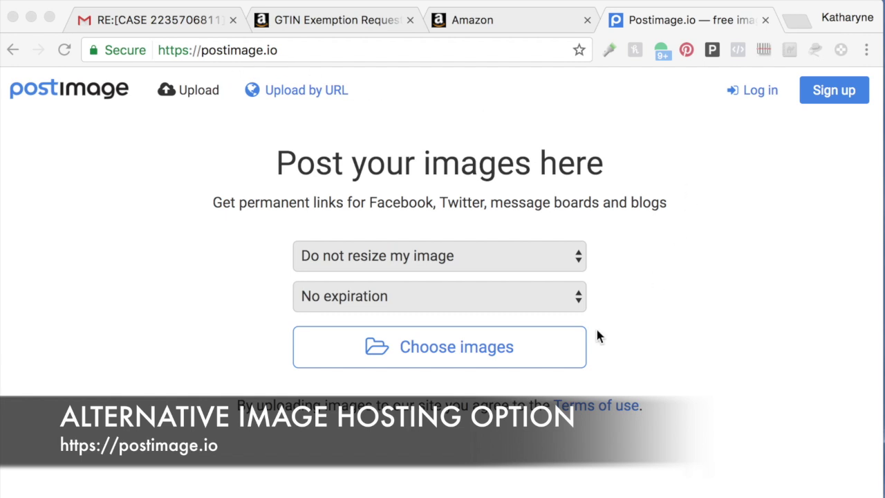
Upload pandabundle.jpg from the Desktop to Postimage
left_click(434, 348)
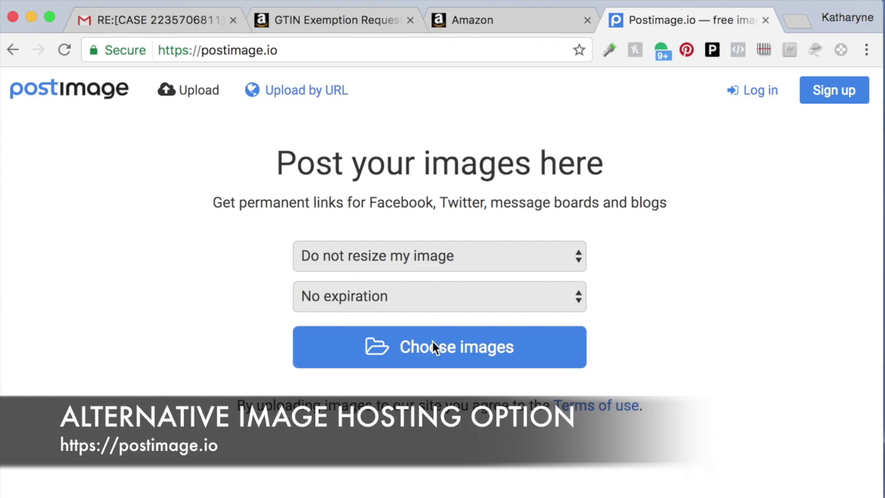
left_click(434, 347)
left_click(172, 183)
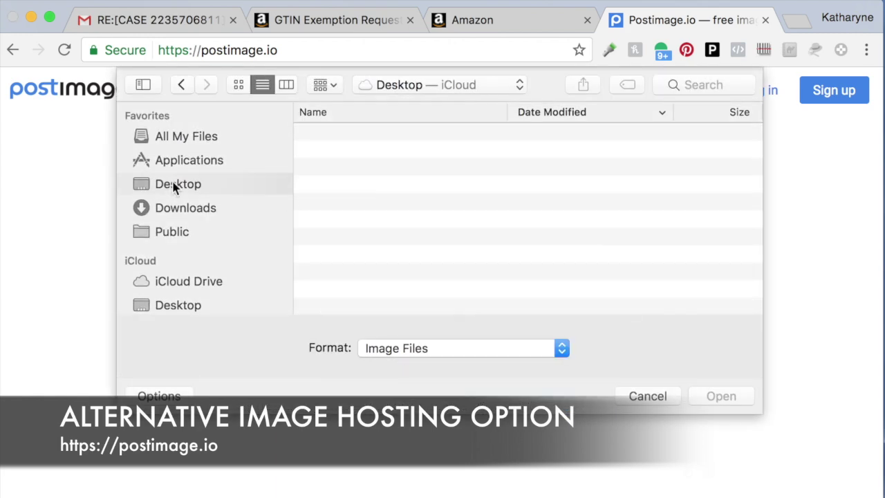
left_click(412, 136)
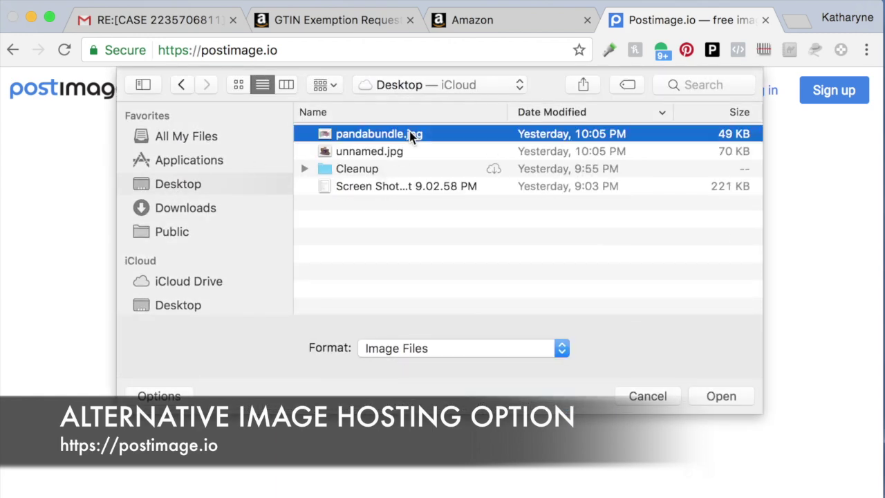
double_click(410, 134)
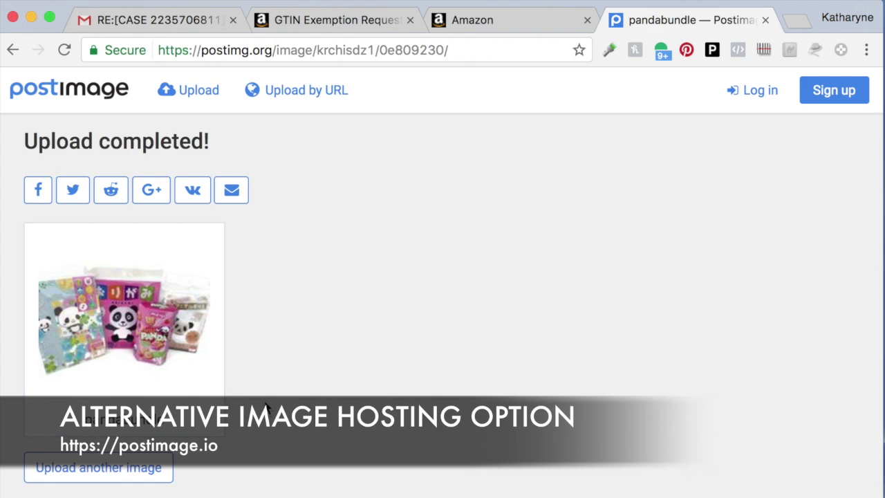
Open the full-size pandabundle.jpg in a new tab and select its direct image address
left_click(160, 331)
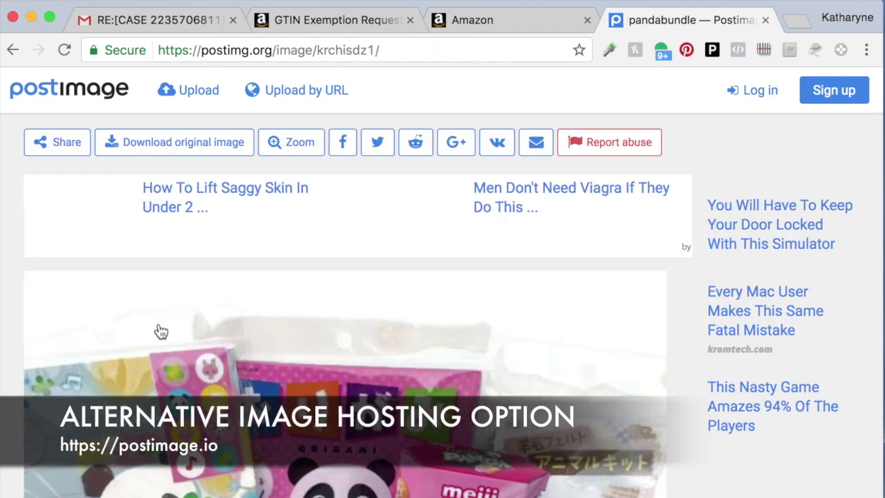
scroll(408, 330, "down", 5)
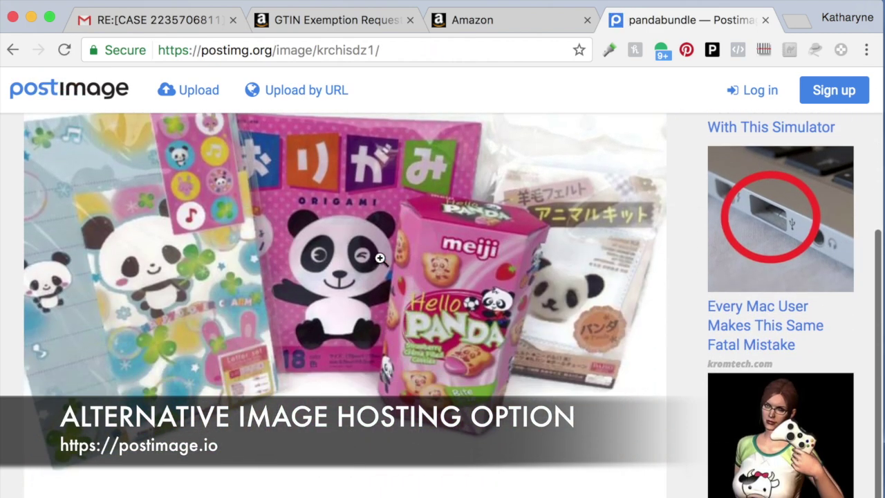
scroll(380, 258, "up", 1)
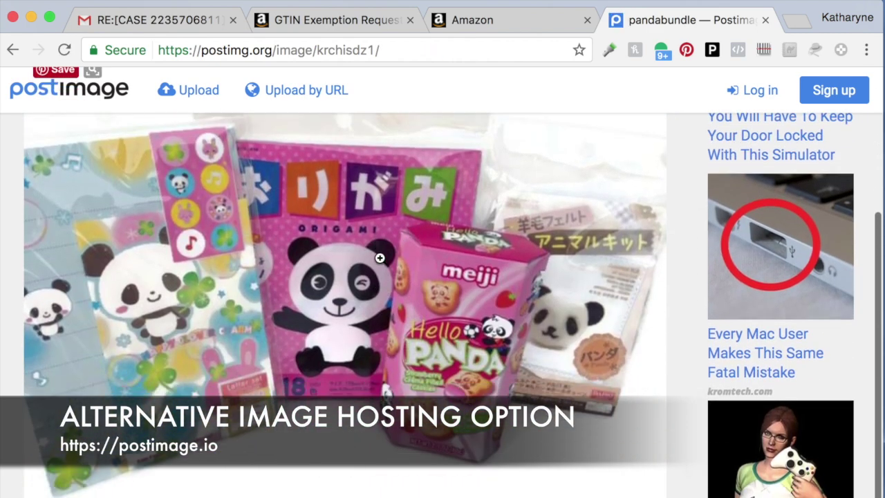
right_click(362, 298)
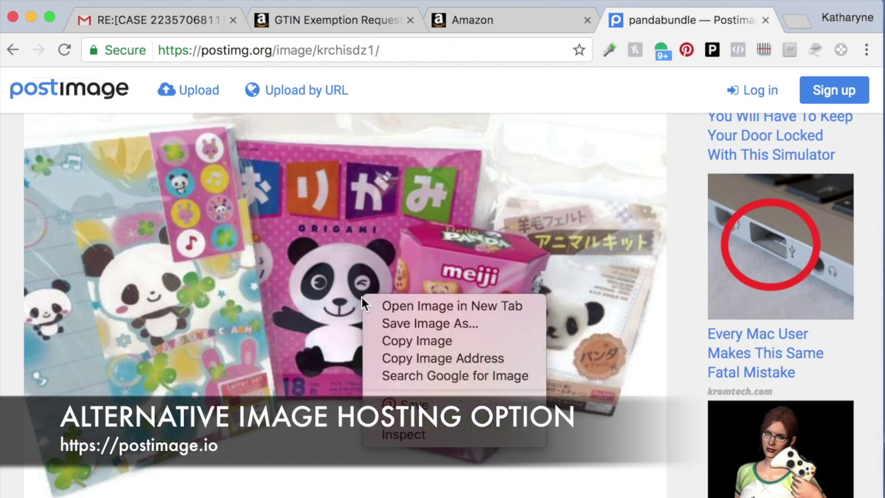
left_click(428, 312)
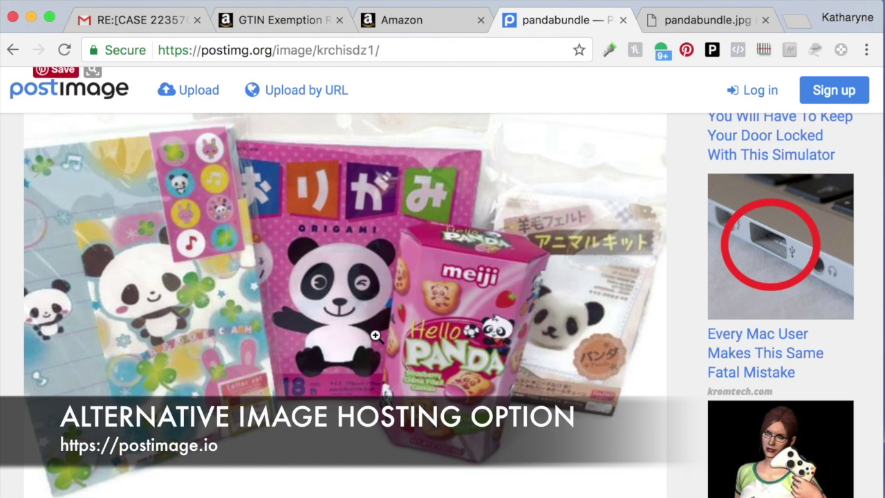
left_click(705, 20)
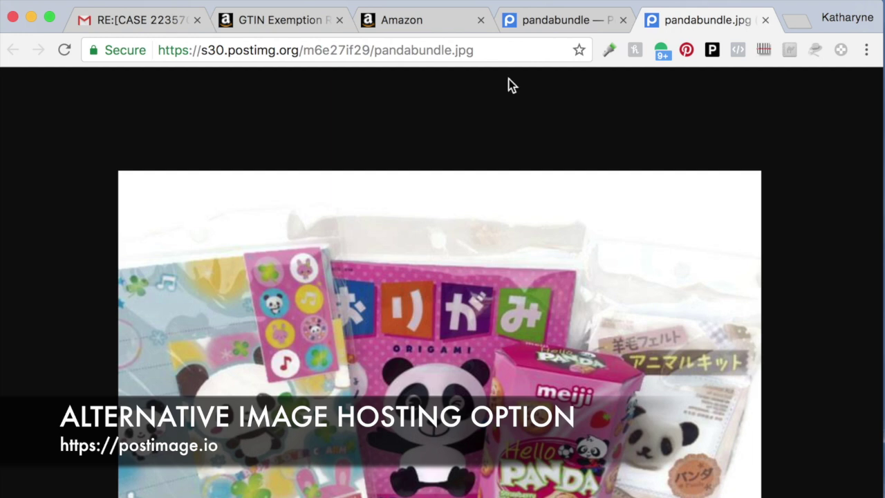
left_click(504, 55)
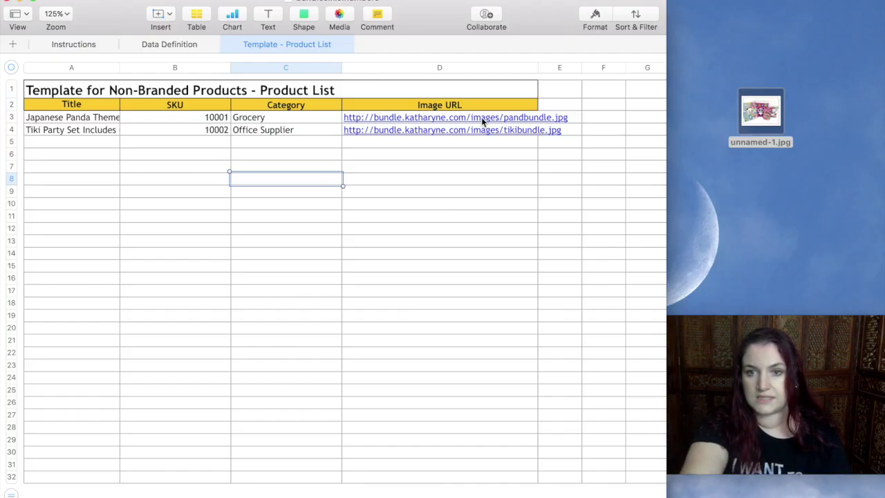
Open cell A3 to read the full Japanese Panda bundle title, then leave the cell
left_click(78, 118)
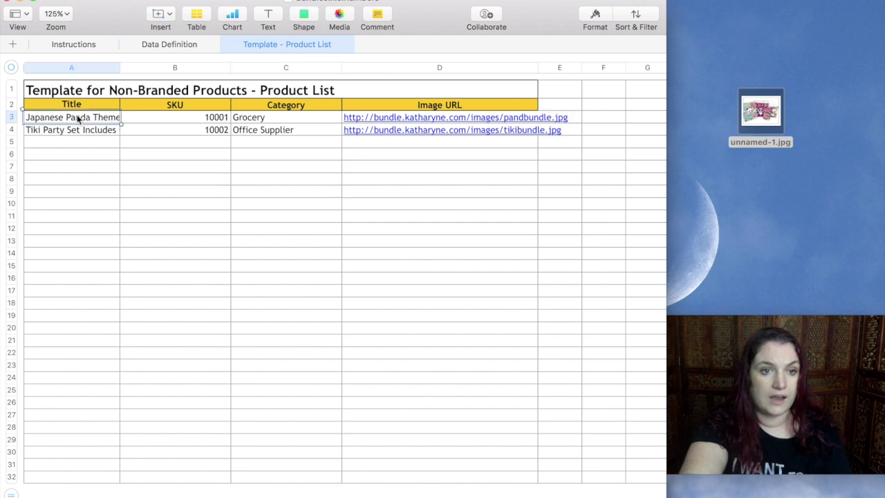
double_click(78, 119)
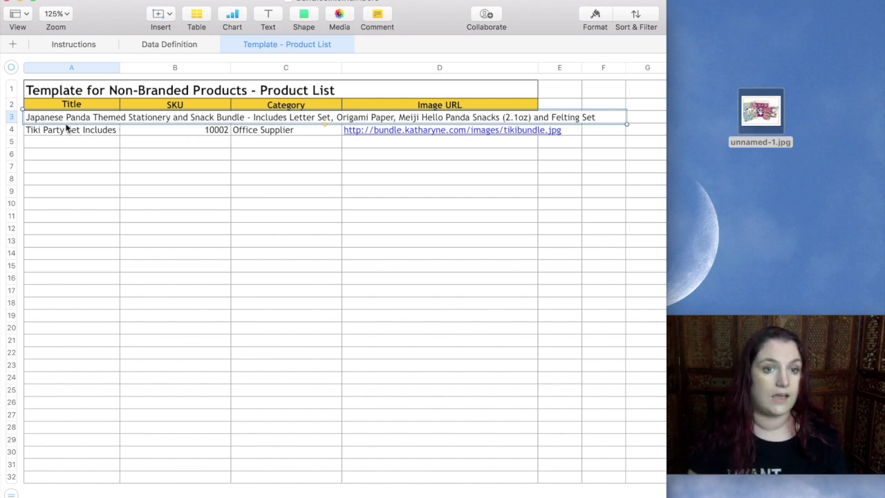
left_click(126, 156)
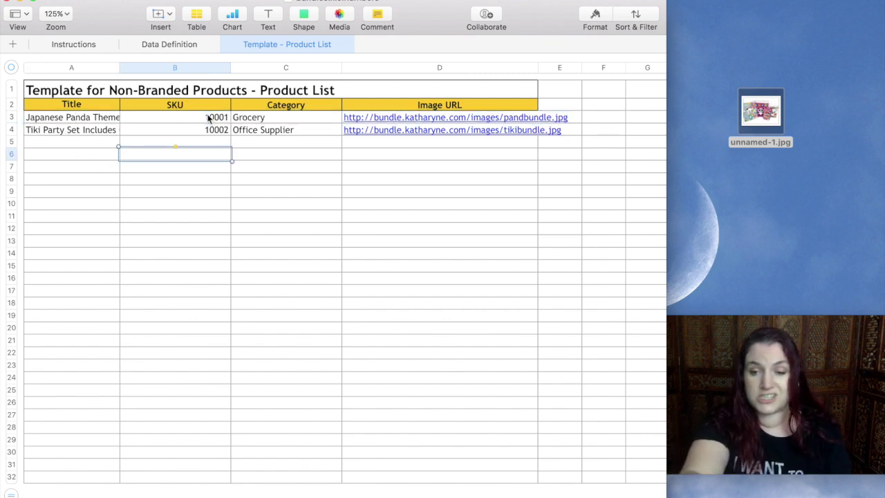
left_click(188, 46)
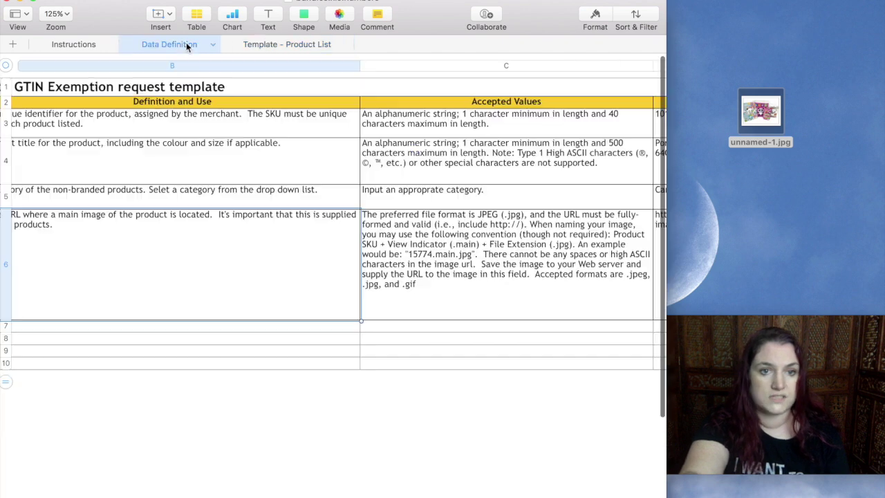
left_click(68, 163)
scroll(69, 163, "left", 3)
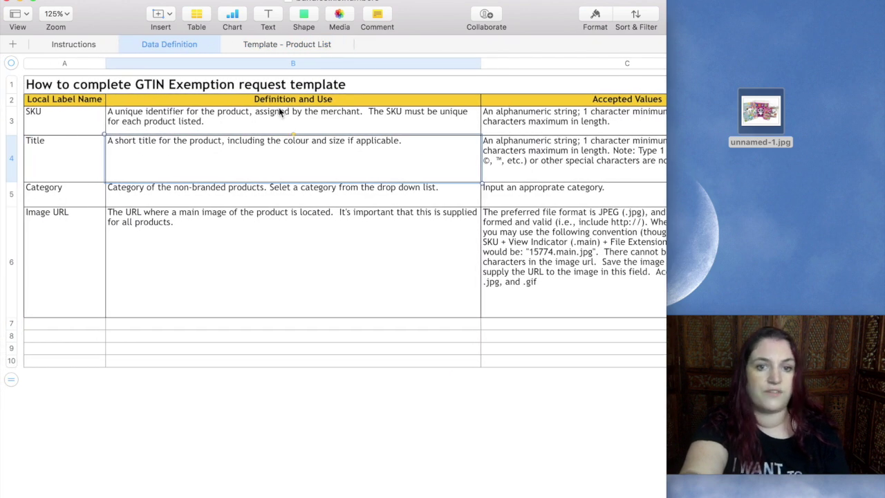
scroll(315, 126, "right", 5)
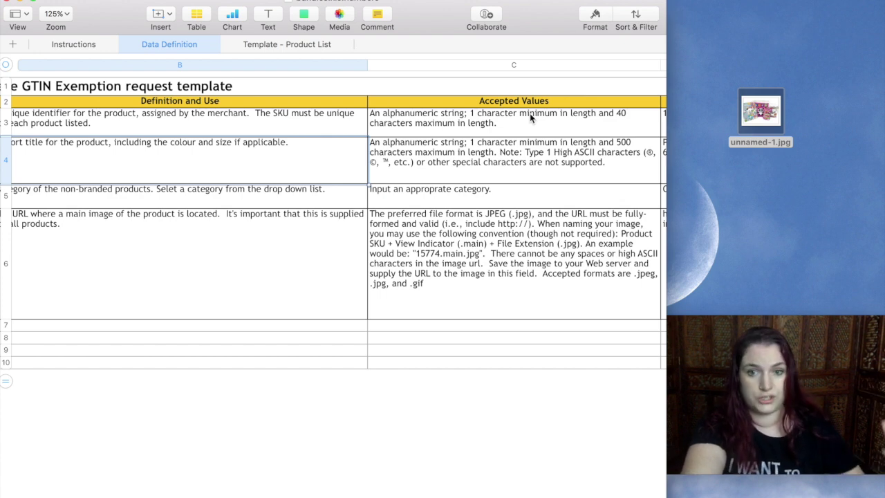
left_click(272, 51)
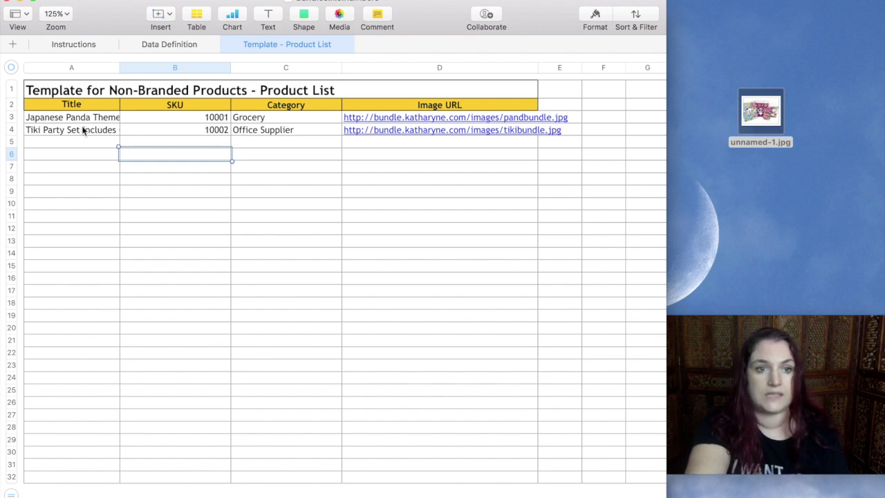
Review the Tiki Party title in A4 and its SKU 10002 without changes
left_click(58, 133)
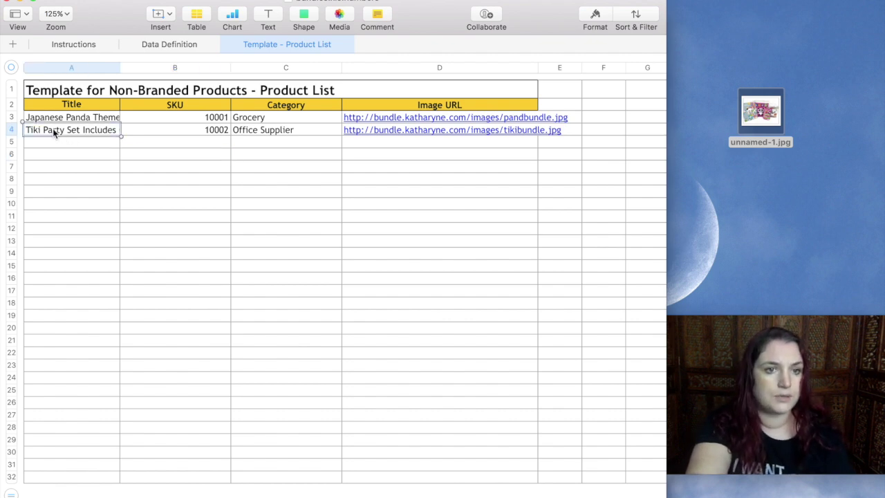
key("super+z")
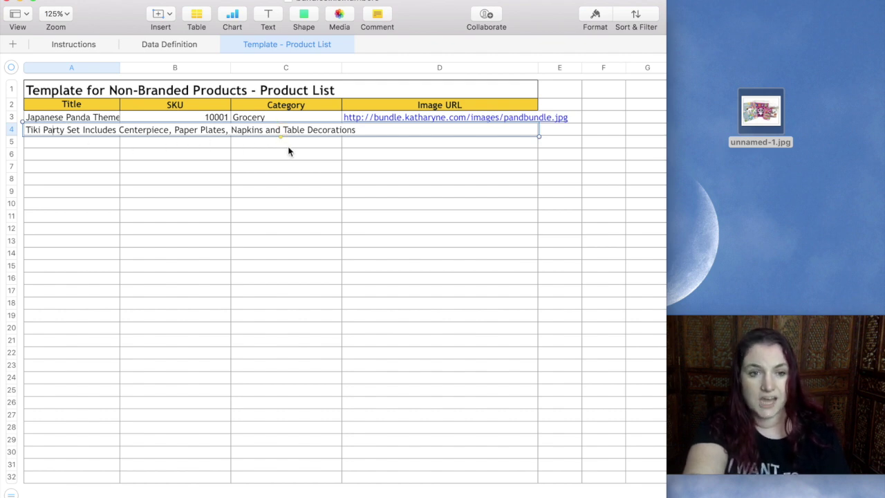
key("super+shift+z")
left_click(176, 146)
left_click(200, 132)
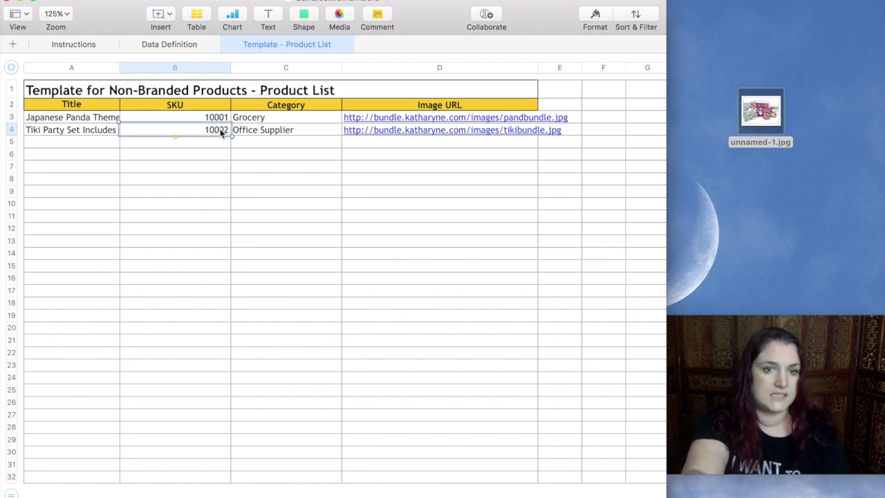
Change cell C4 from 'Office Supplier' to 'Office Supplies'
left_click(294, 131)
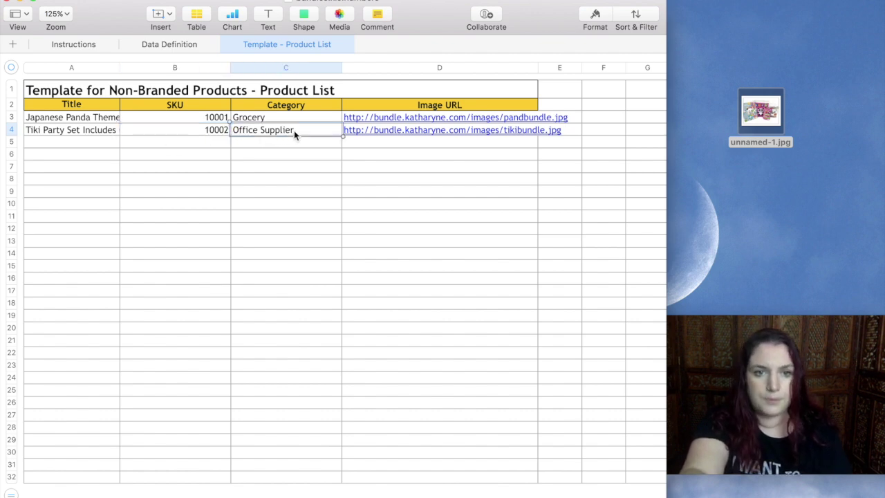
left_click(294, 131)
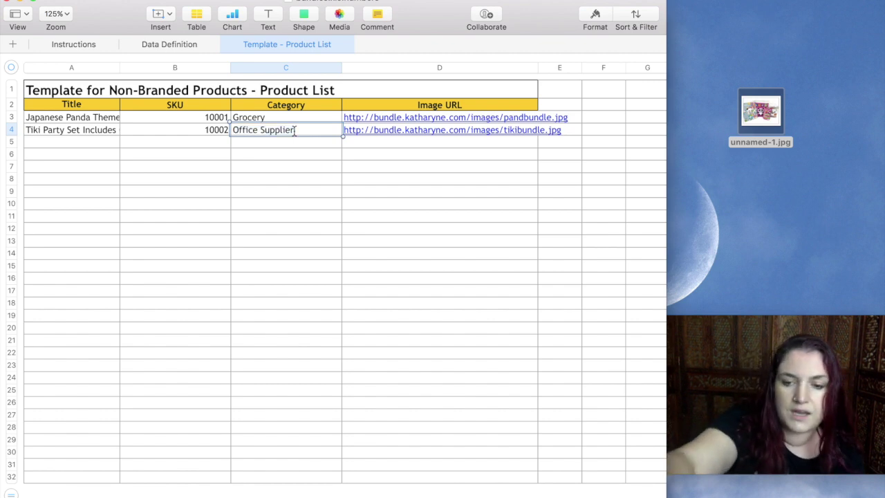
key("BackSpace")
type("s")
left_click(327, 146)
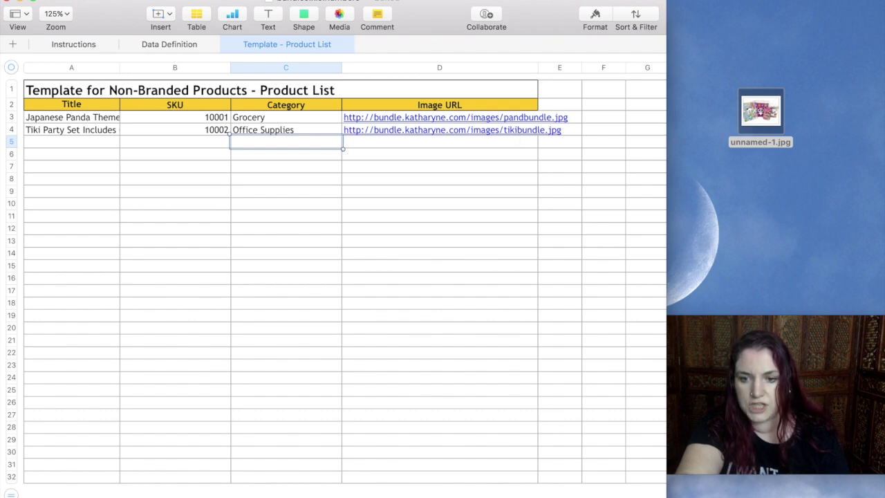
double_click(760, 111)
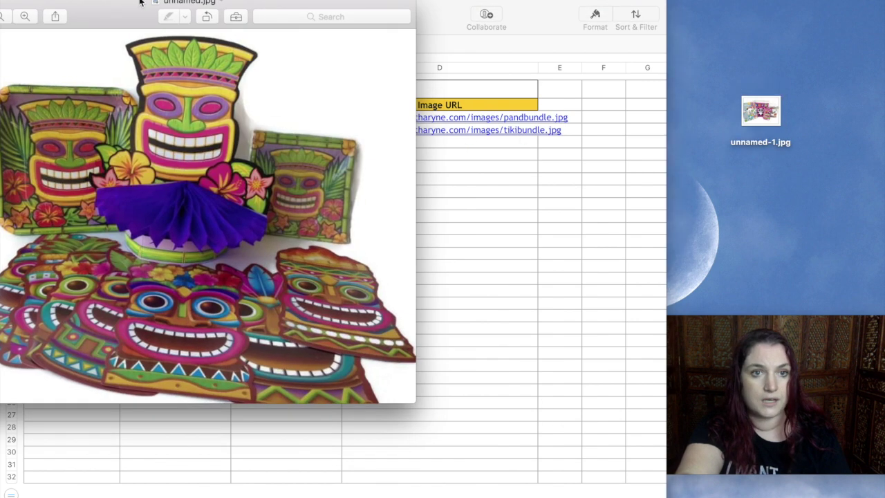
left_click_drag(168, 3, 398, 3)
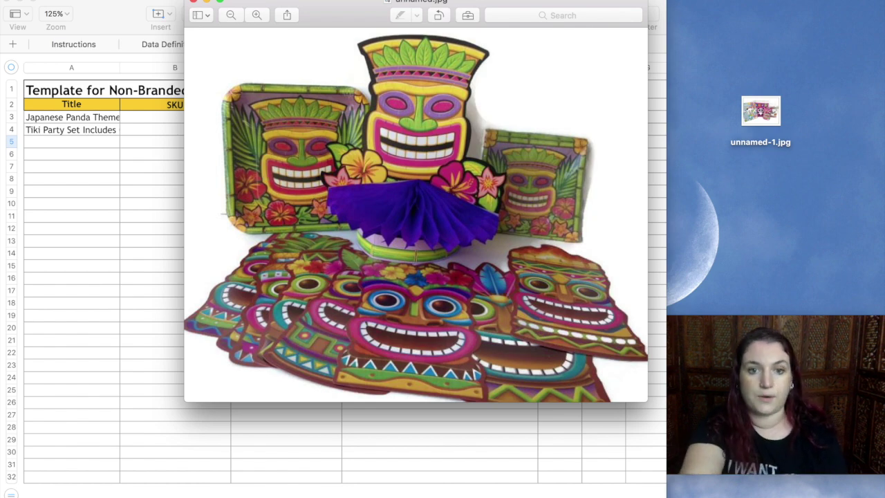
left_click(194, 3)
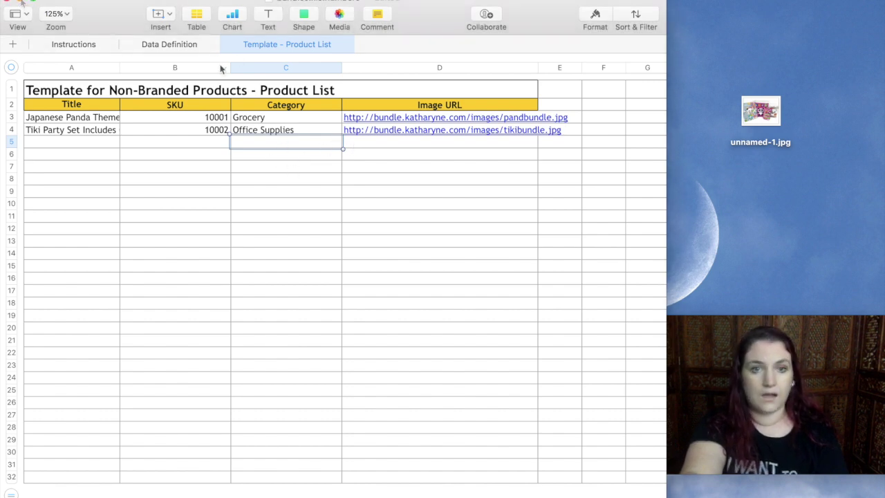
left_click(95, 179)
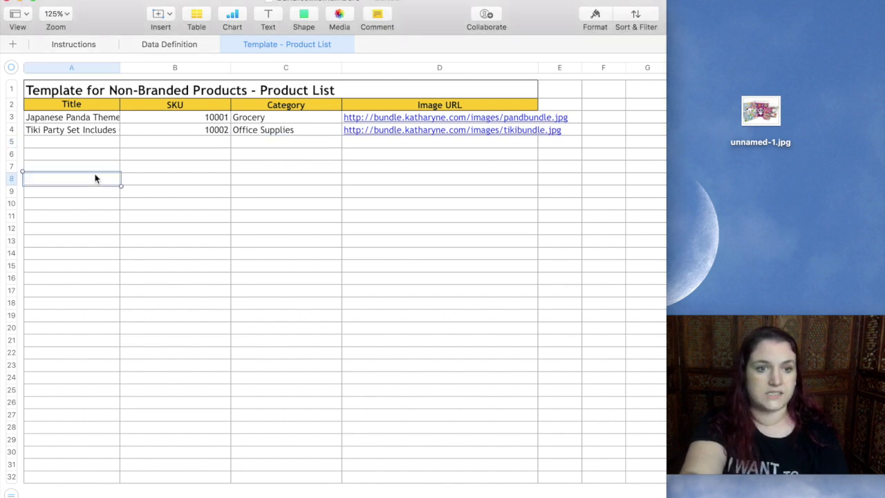
Export the spreadsheet as a Best-quality PDF named bundles.pdf into Documents
left_click(72, 1)
mouse_move(72, 119)
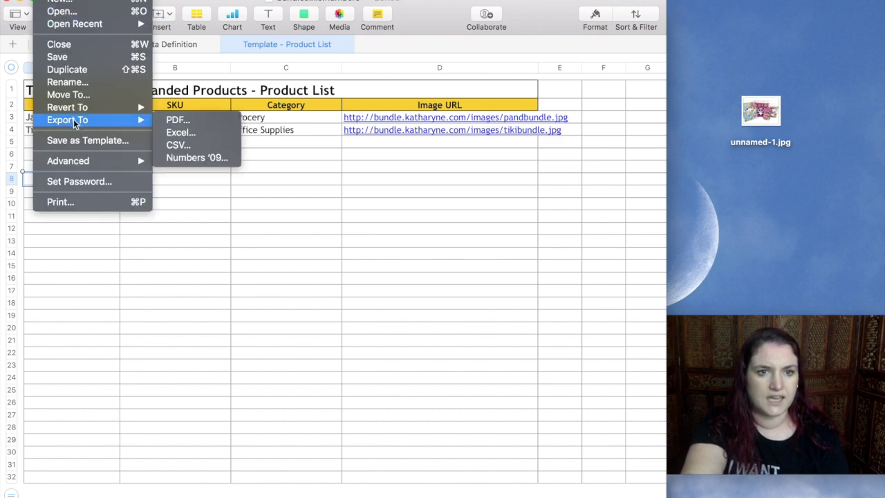
left_click(176, 119)
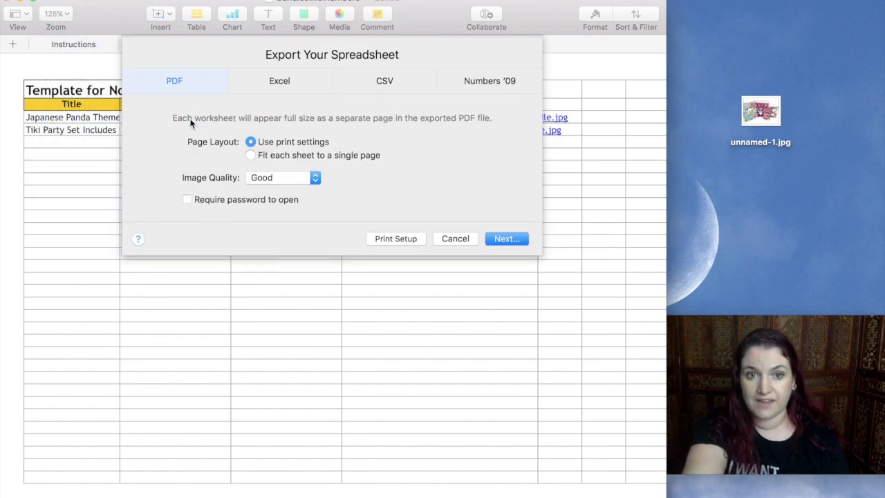
left_click(313, 180)
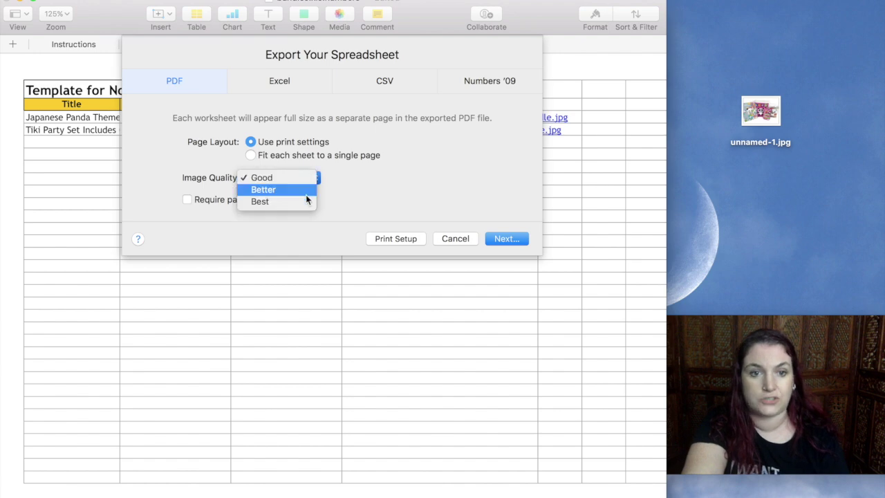
left_click(302, 203)
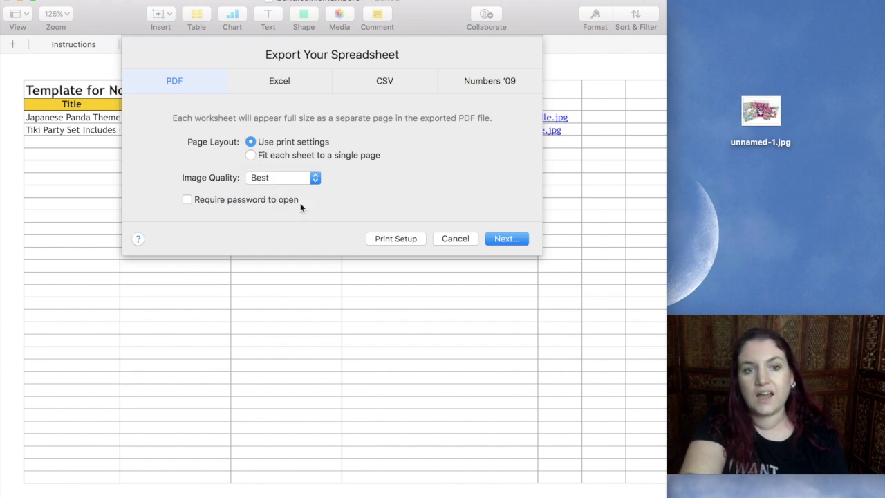
left_click(503, 237)
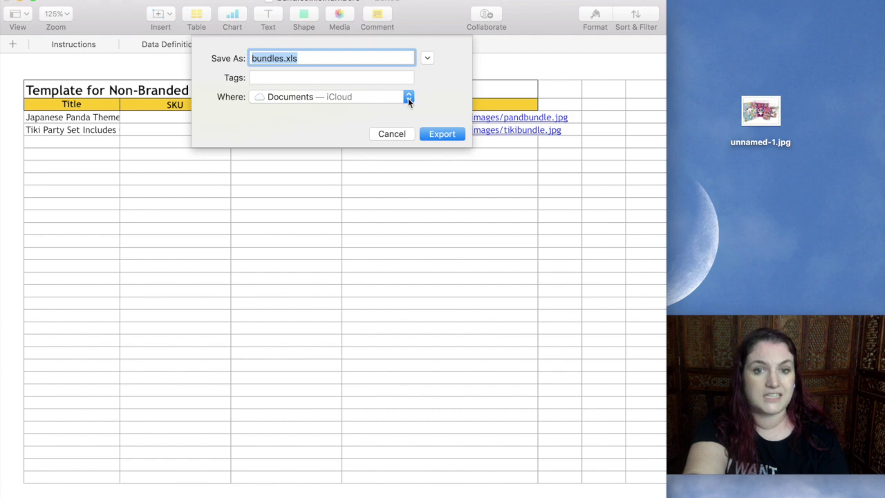
left_click(433, 133)
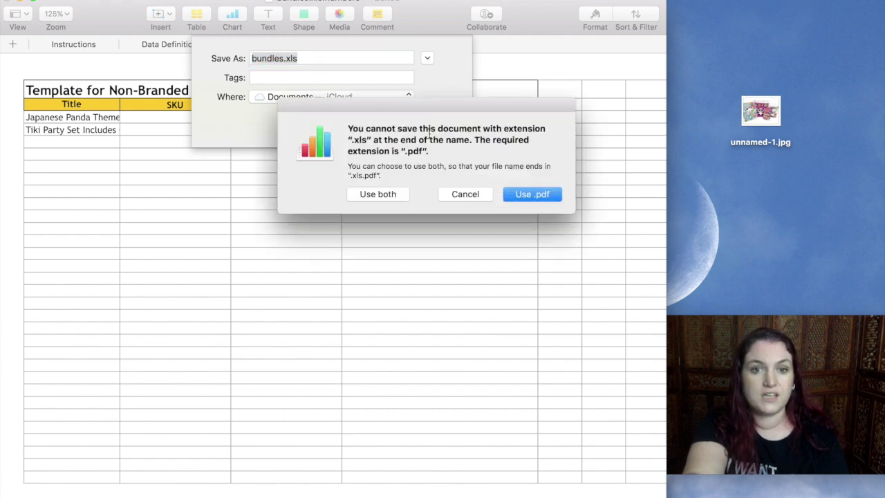
left_click(536, 195)
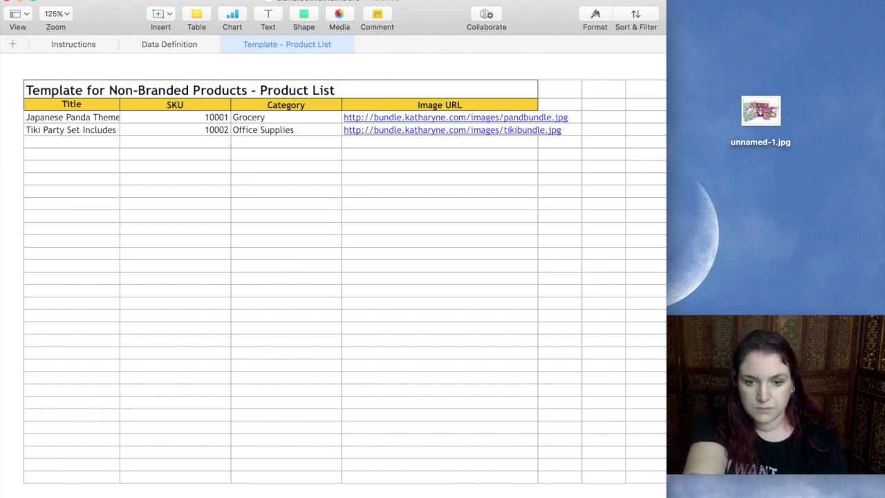
key("super+Tab")
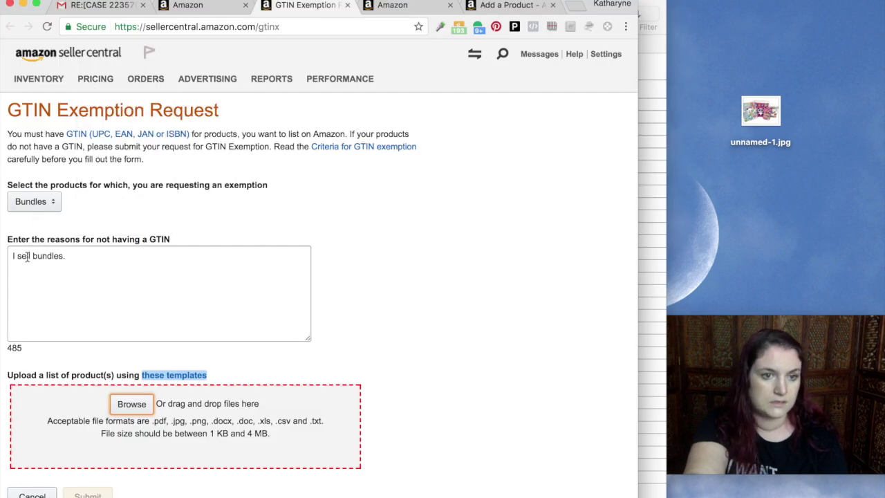
Attach bundles.pdf as the exemption request's product list, then switch to the Gmail support reply
left_click(130, 407)
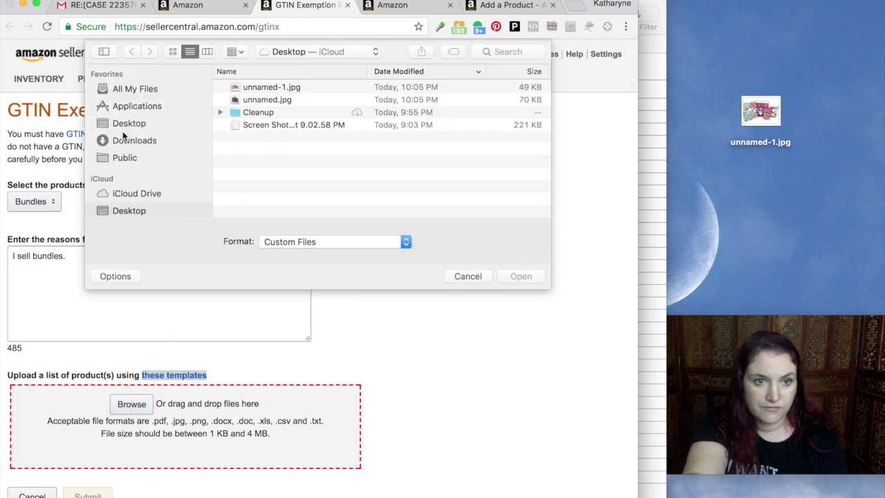
left_click(130, 88)
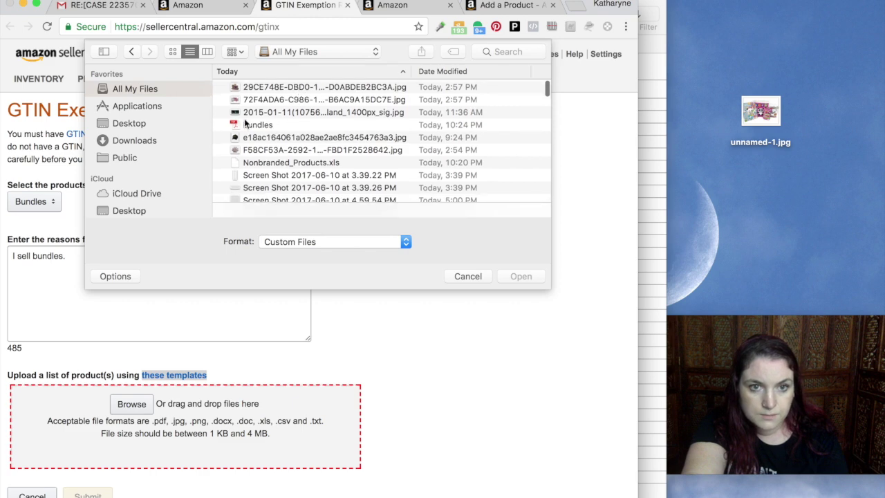
left_click(257, 124)
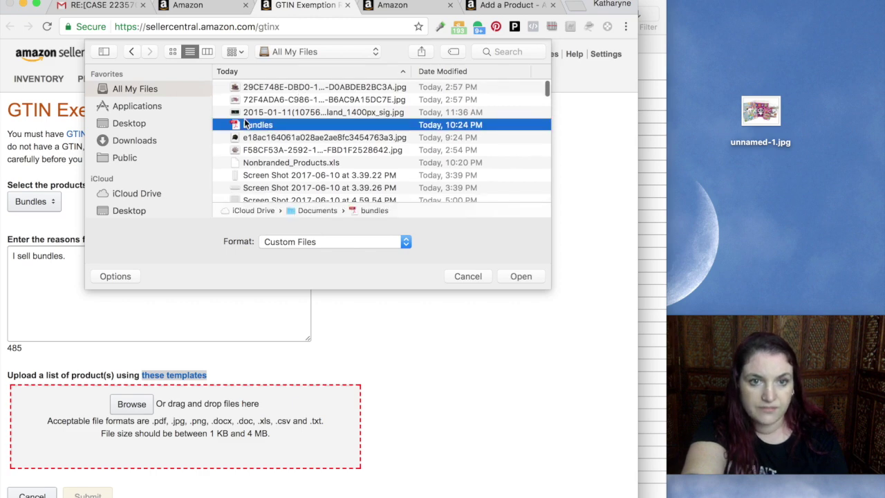
left_click(520, 276)
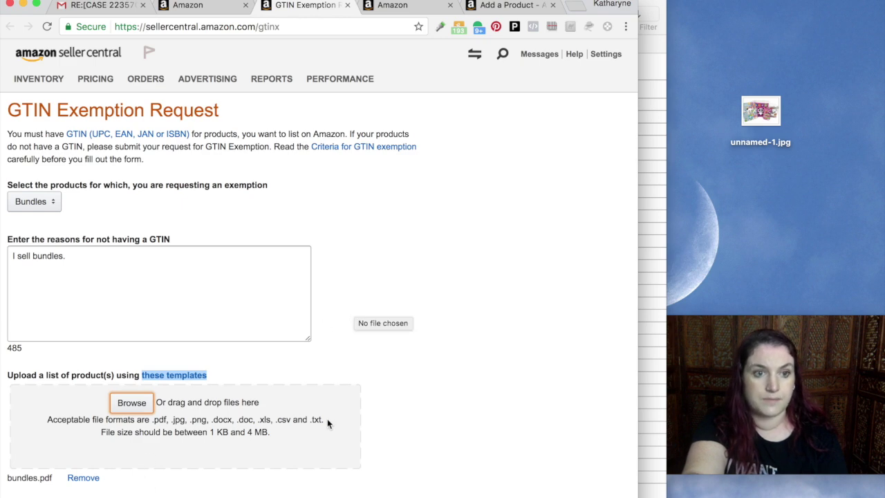
left_click(97, 7)
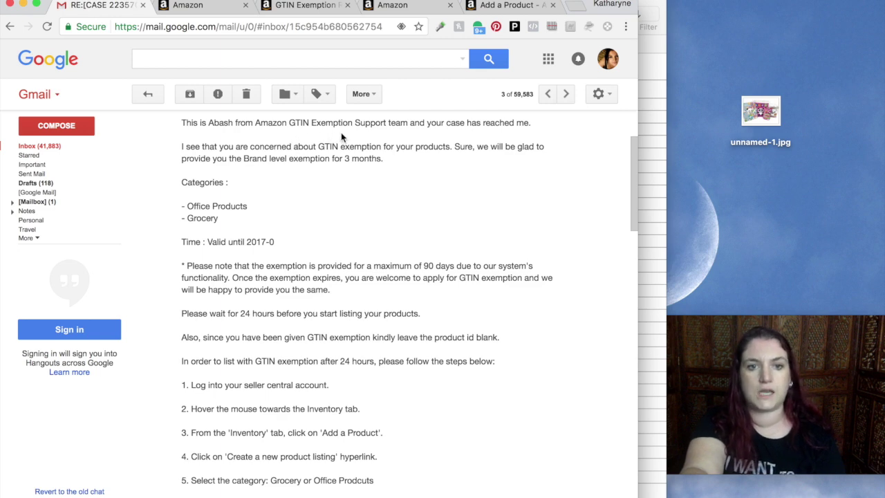
Read through the support email's numbered listing instructions
scroll(417, 255, "down", 1)
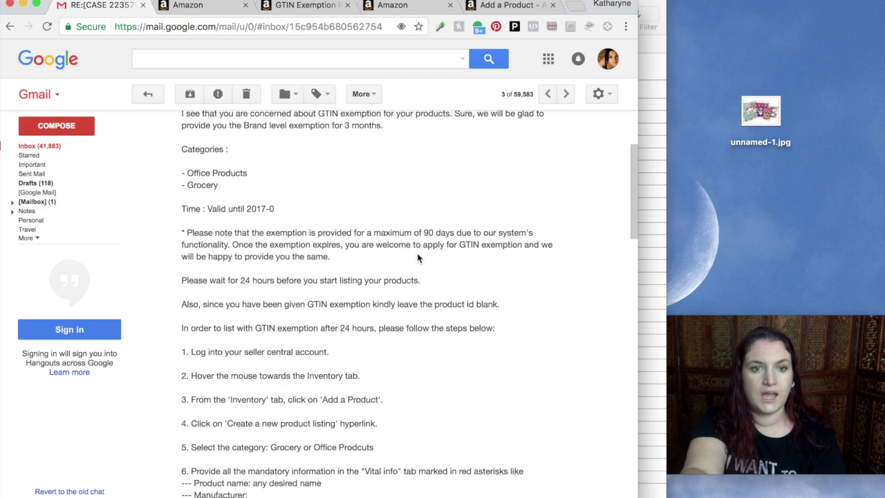
scroll(417, 254, "up", 1)
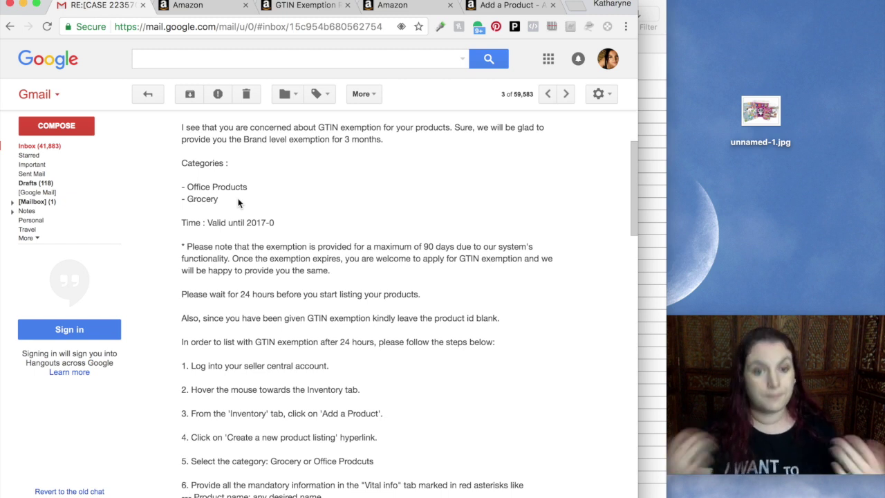
scroll(278, 329, "down", 3)
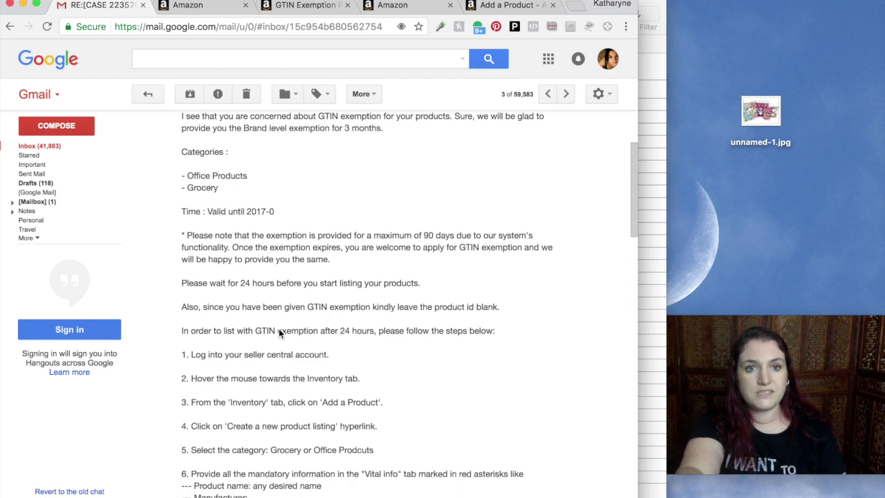
scroll(278, 333, "down", 5)
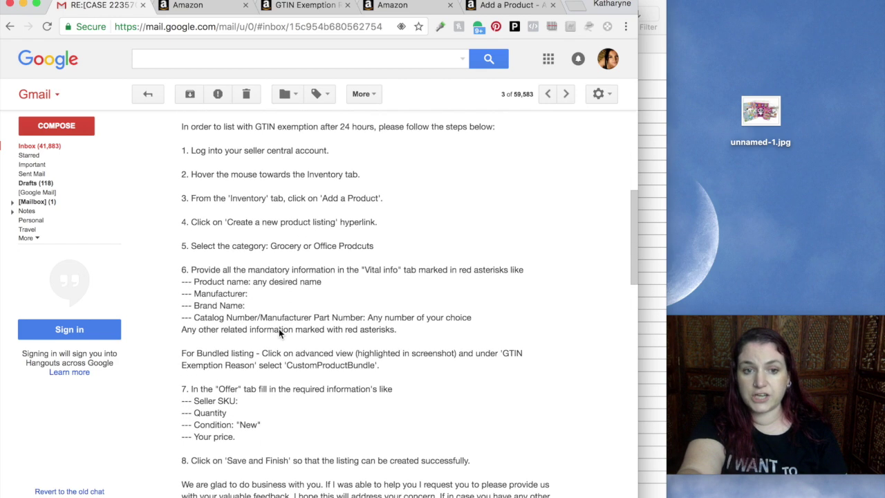
scroll(427, 293, "down", 2)
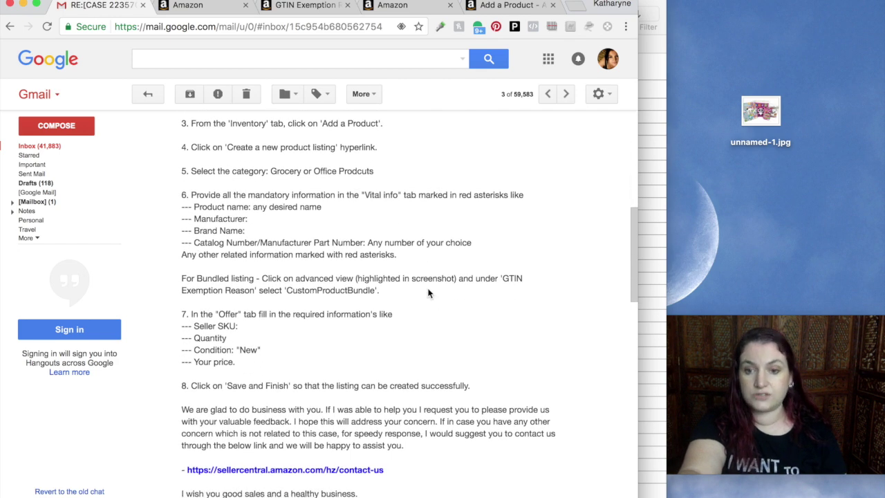
scroll(428, 293, "up", 2)
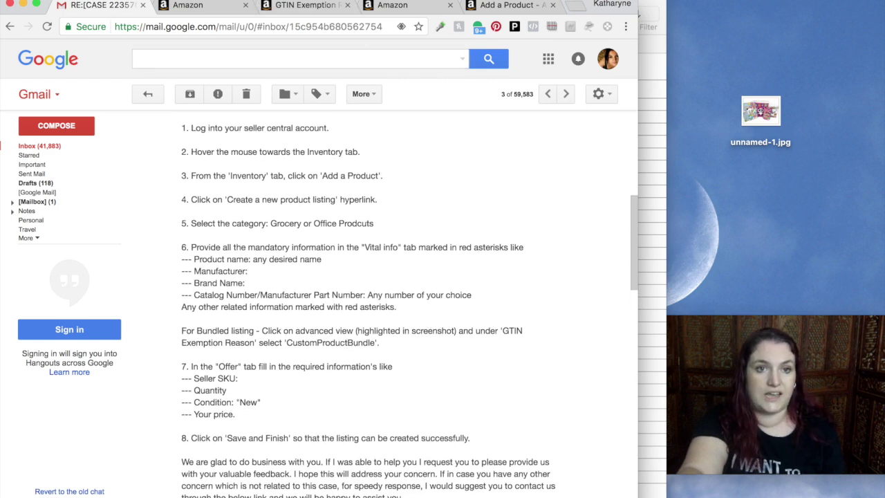
Go to the Add a Product page and begin creating a new product listing
left_click(504, 9)
scroll(444, 200, "down", 3)
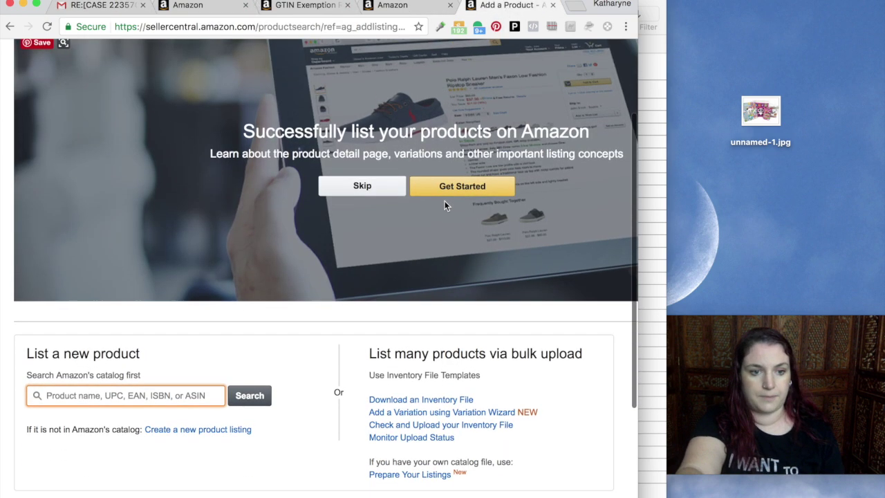
left_click(158, 429)
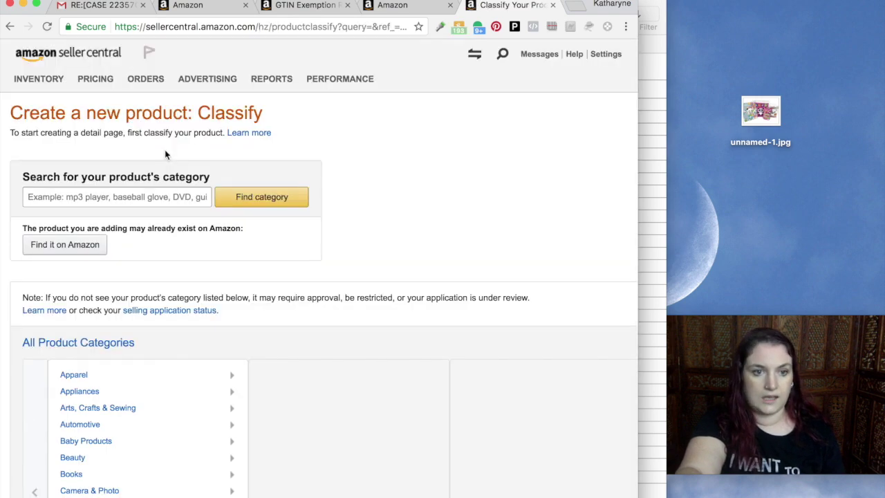
Choose Office Products > Other (Office Products) as the new listing's category and confirm it
scroll(165, 149, "down", 8)
scroll(152, 258, "down", 5)
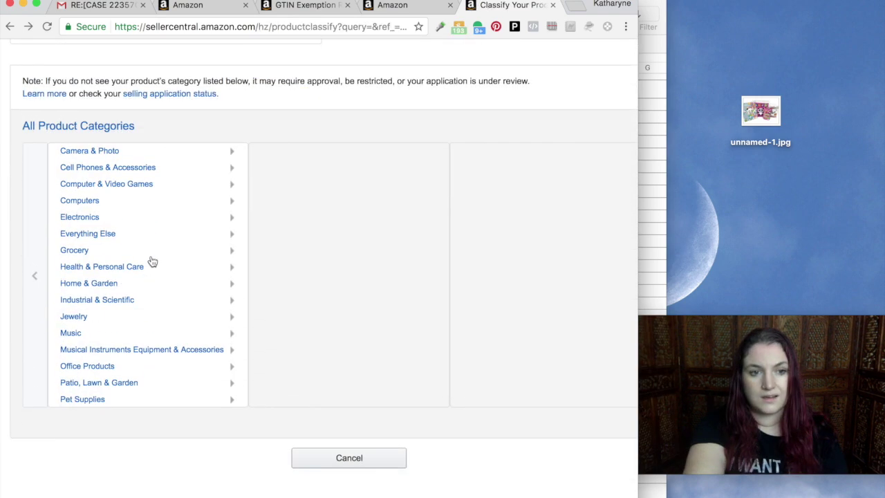
left_click(78, 247)
scroll(87, 250, "down", 5)
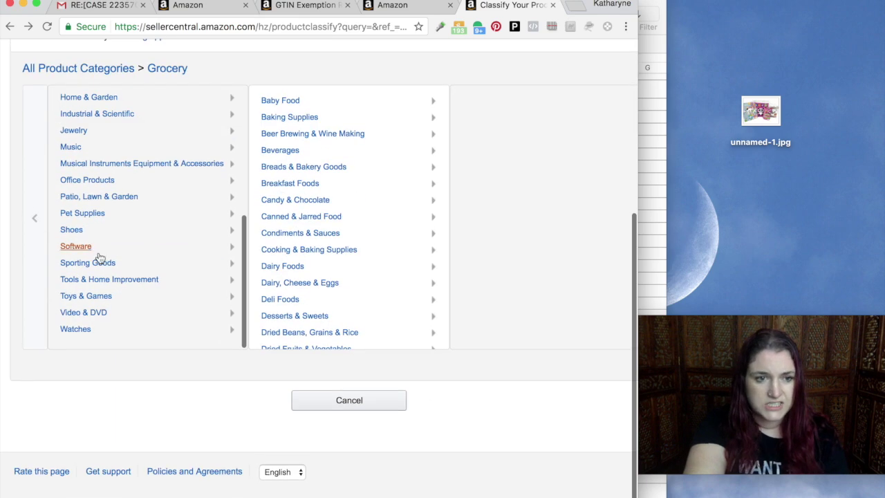
scroll(89, 271, "up", 1)
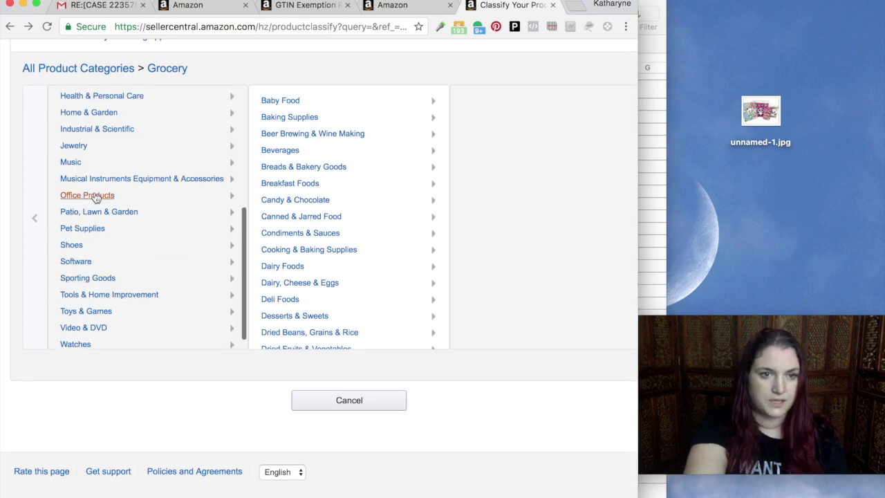
left_click(95, 196)
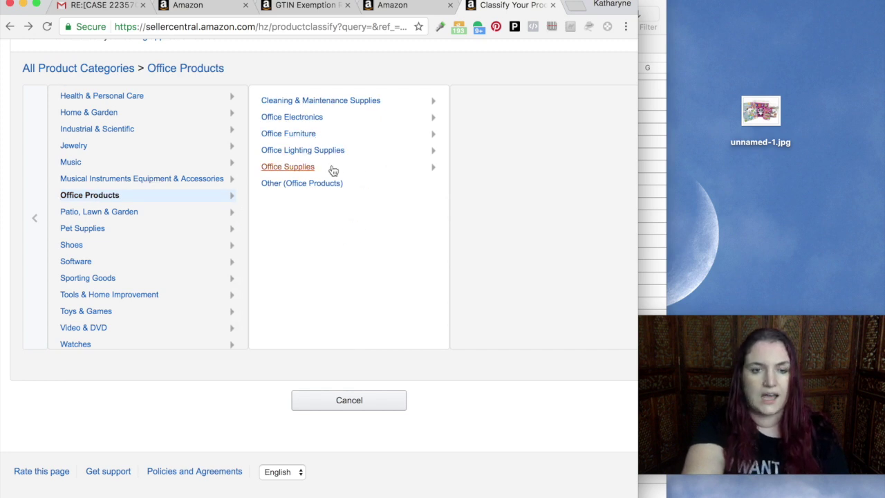
left_click(311, 187)
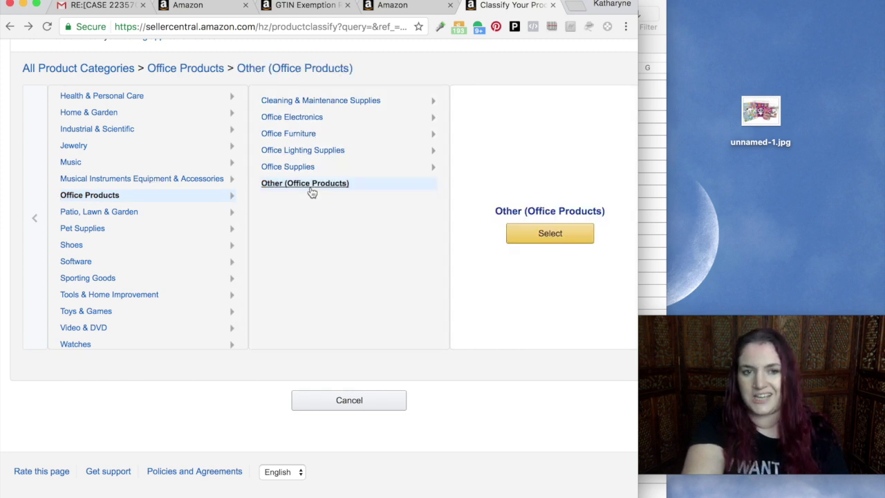
left_click(558, 238)
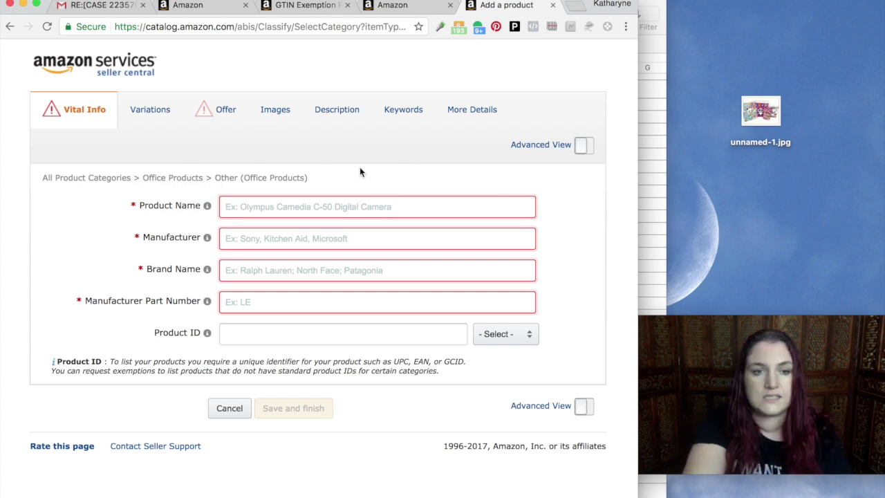
Copy the Tiki Party bundle title from cell A4 in Numbers into the product name field
left_click(650, 153)
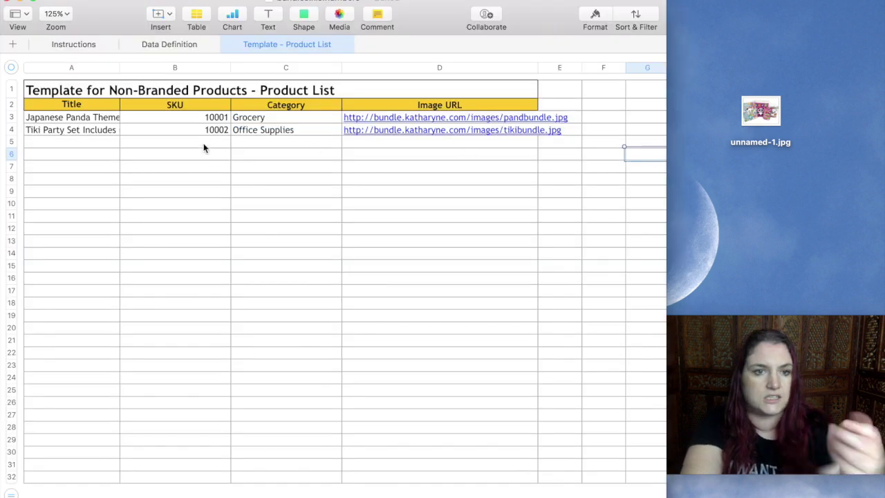
left_click(76, 132)
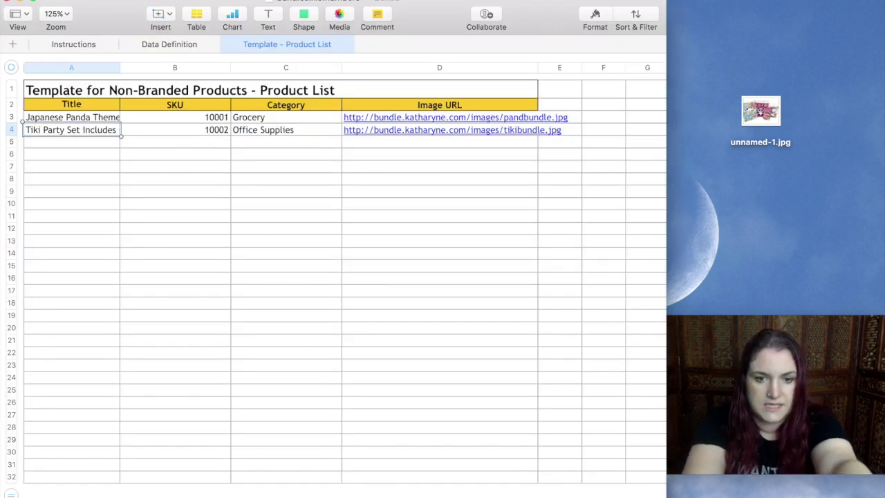
key("super+Tab")
left_click(253, 206)
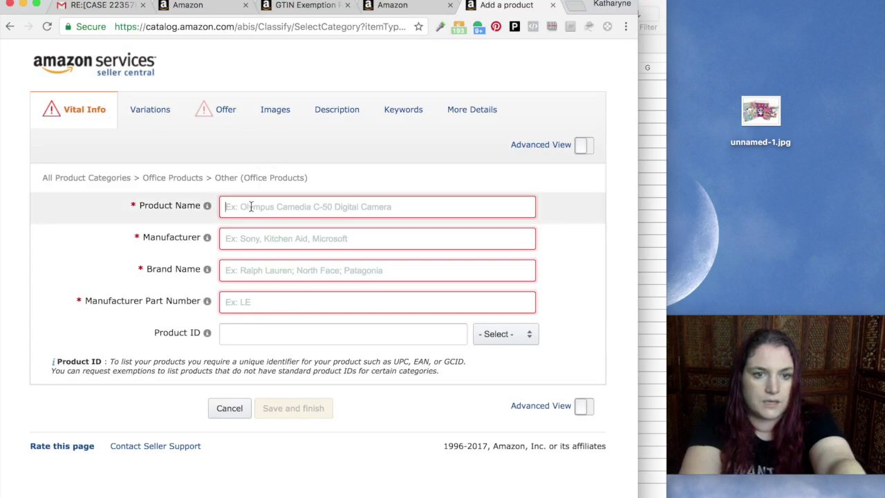
type("Tiki Party Set Includes Centerpiece, Paper Plates, Napkins and Table Decorations")
Enter Bundled Brands as manufacturer and brand name, and 1 as manufacturer part number
key("Tab")
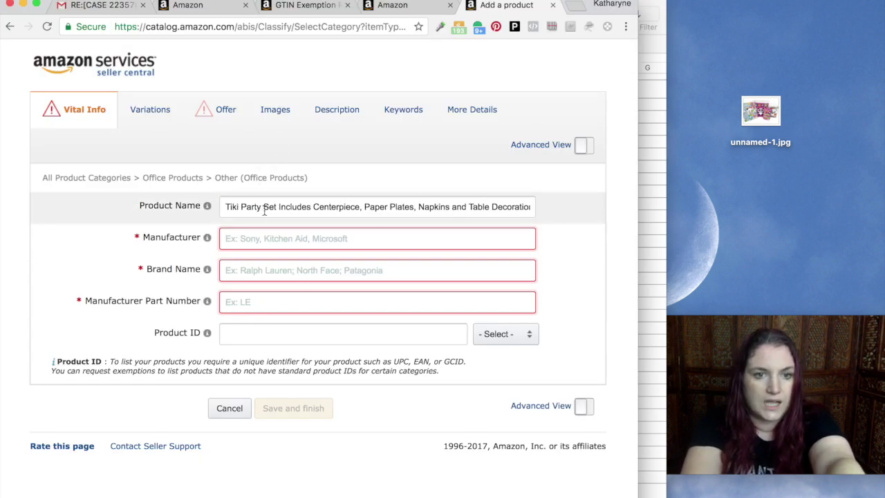
type("Bundled")
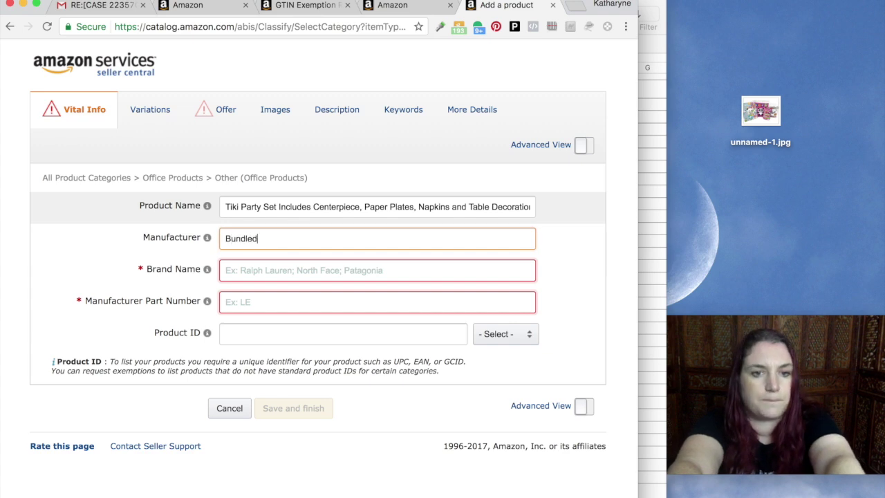
type(" Brands")
key("Tab")
type("Bundle")
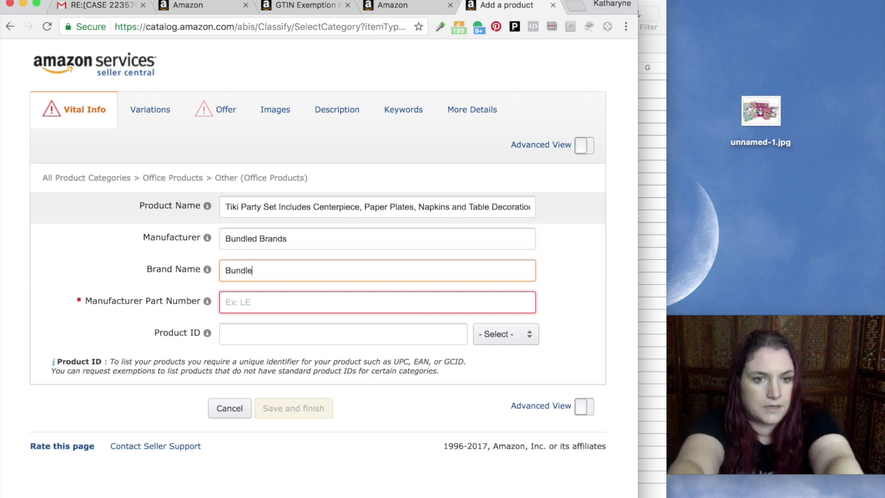
type("d Brands")
key("Tab")
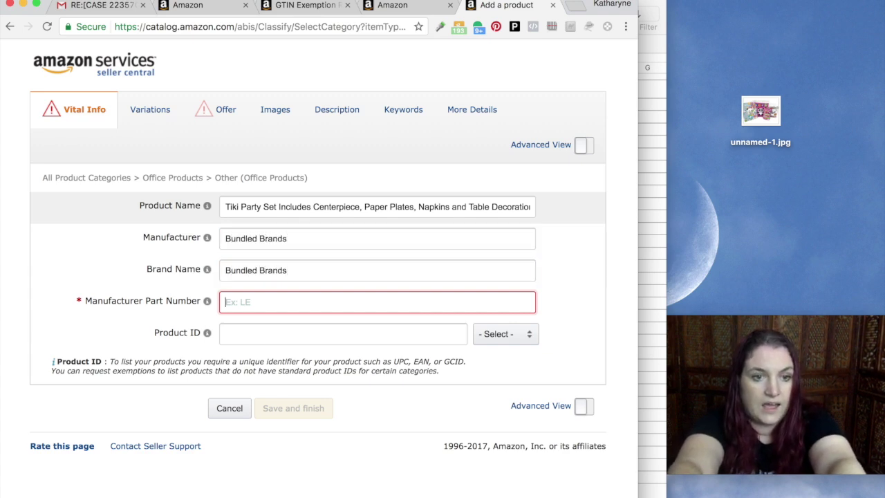
type("1")
key("Tab")
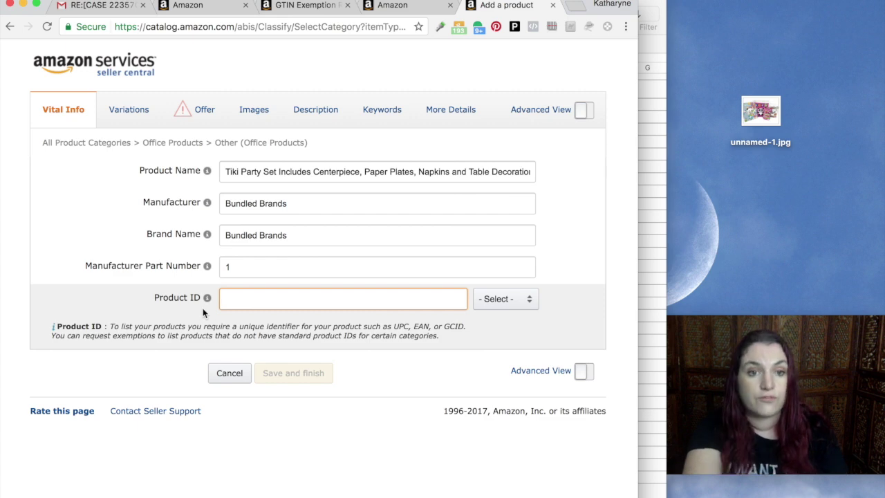
key("super+1")
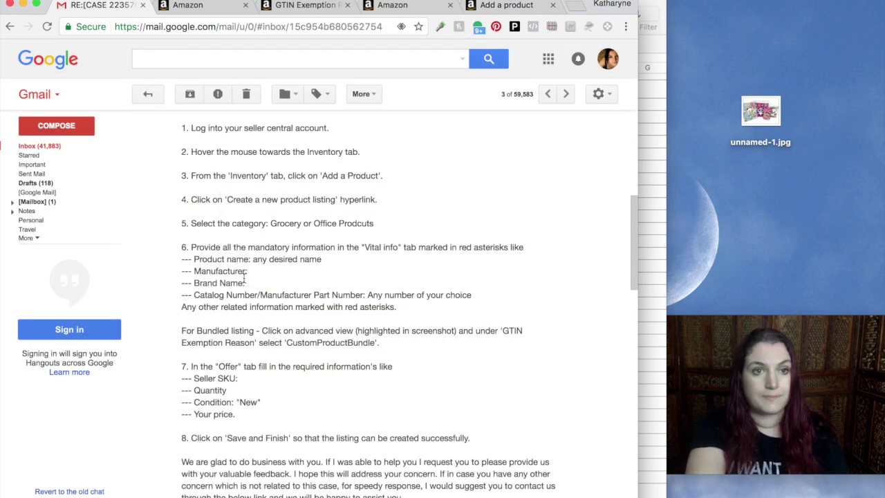
left_click(506, 5)
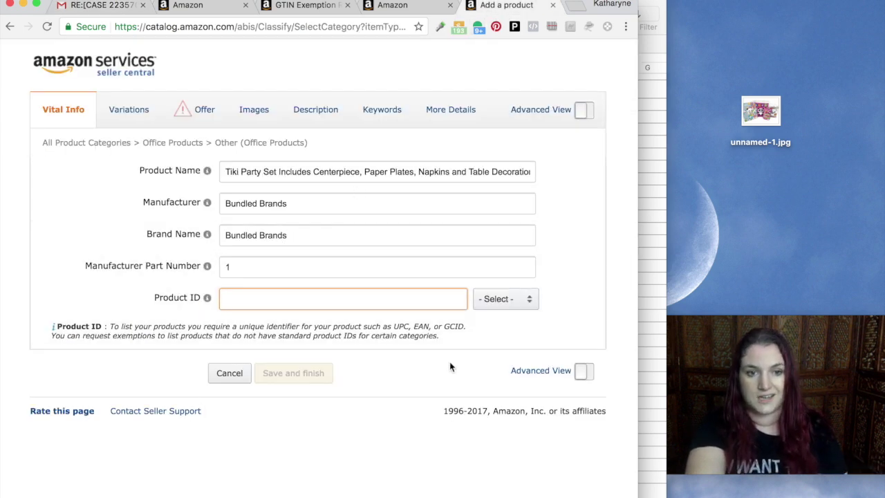
Turn on Advanced View and set the GTIN Exemption Reason to CustomProductBundle
left_click(581, 373)
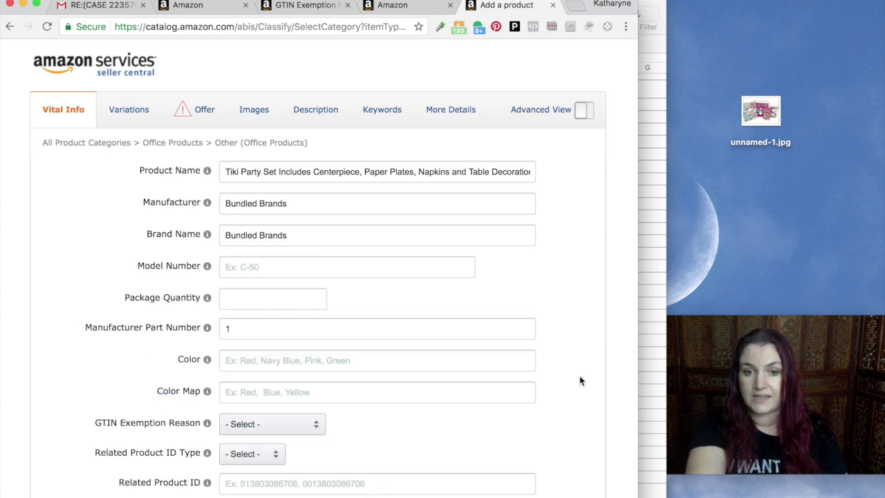
scroll(580, 332, "down", 1)
scroll(579, 321, "down", 3)
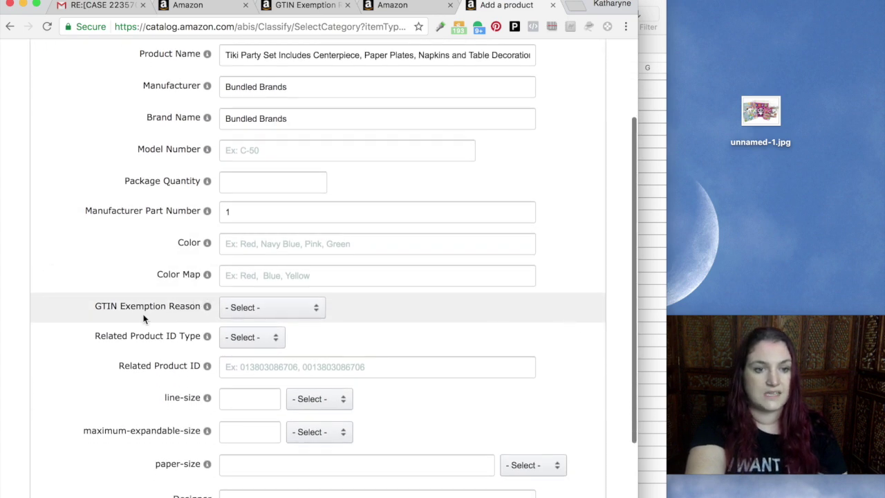
left_click(276, 313)
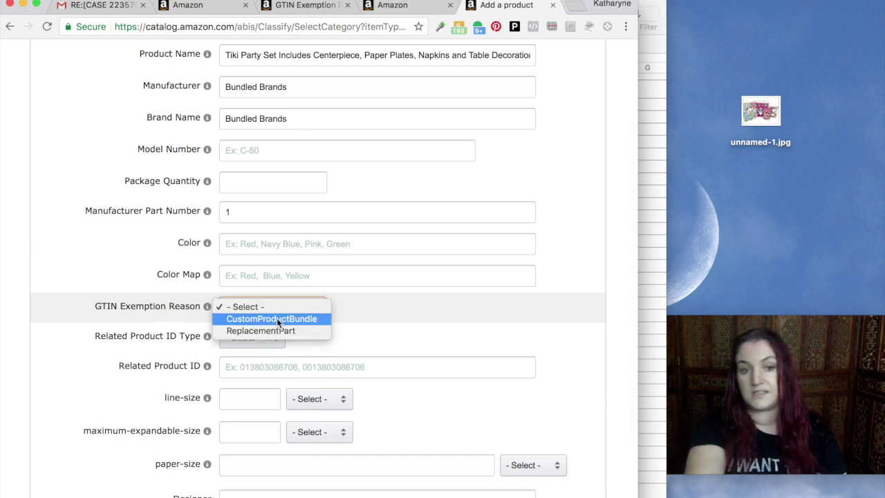
left_click(277, 318)
scroll(462, 296, "down", 1)
scroll(462, 296, "down", 4)
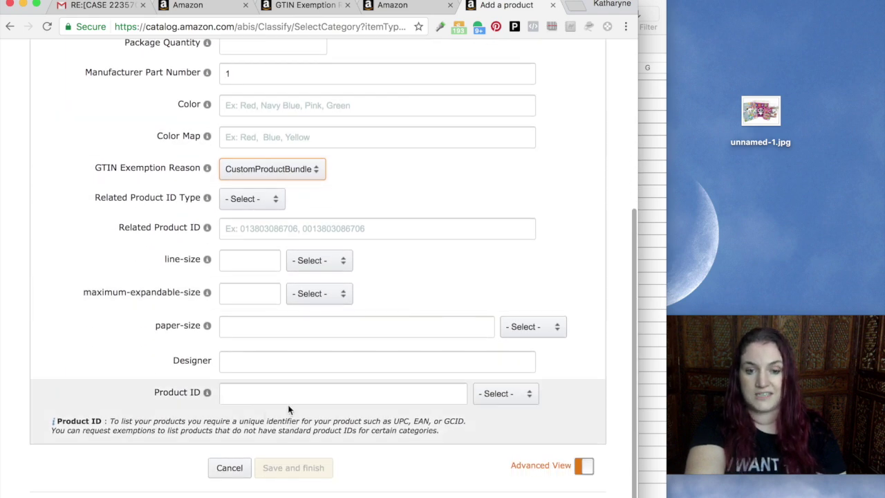
scroll(287, 404, "up", 9)
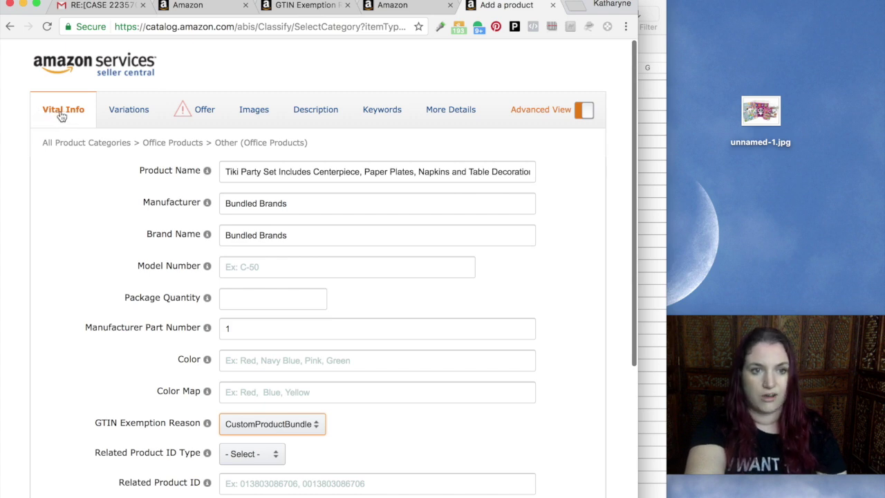
On the Offer tab, set the product tax code to A_GEN_TAX
left_click(213, 109)
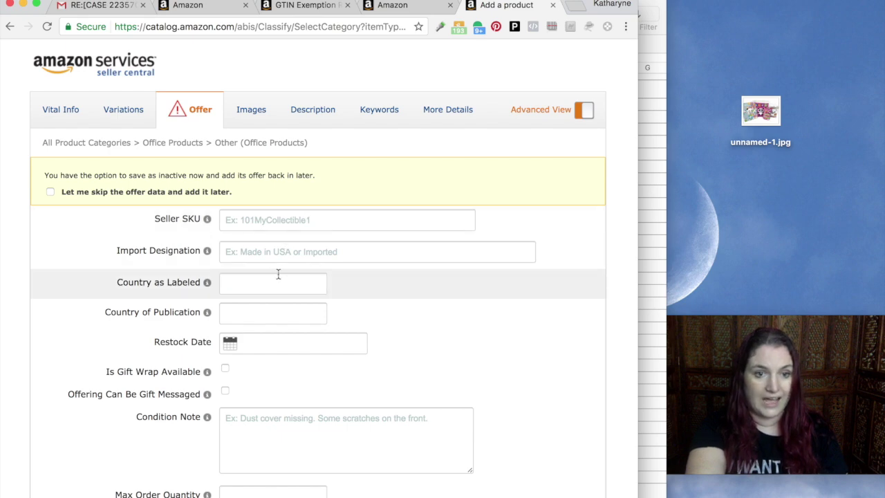
scroll(277, 273, "down", 5)
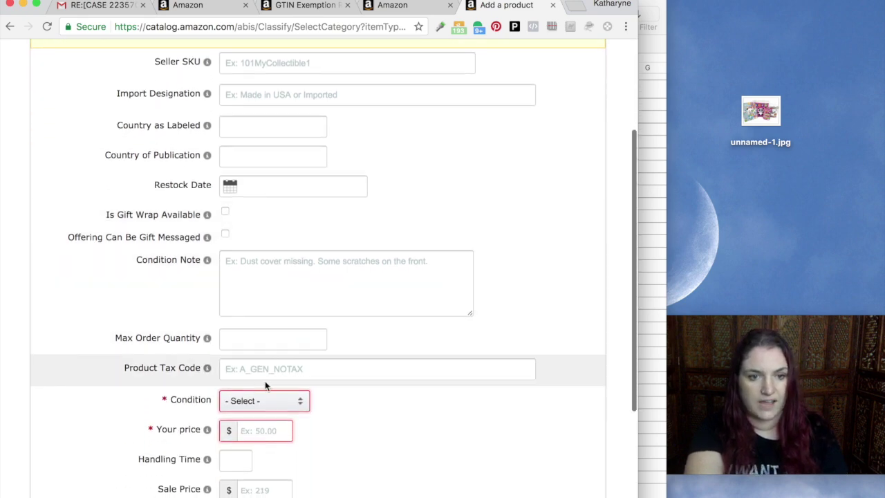
left_click(265, 372)
scroll(272, 264, "down", 1)
scroll(272, 264, "down", 2)
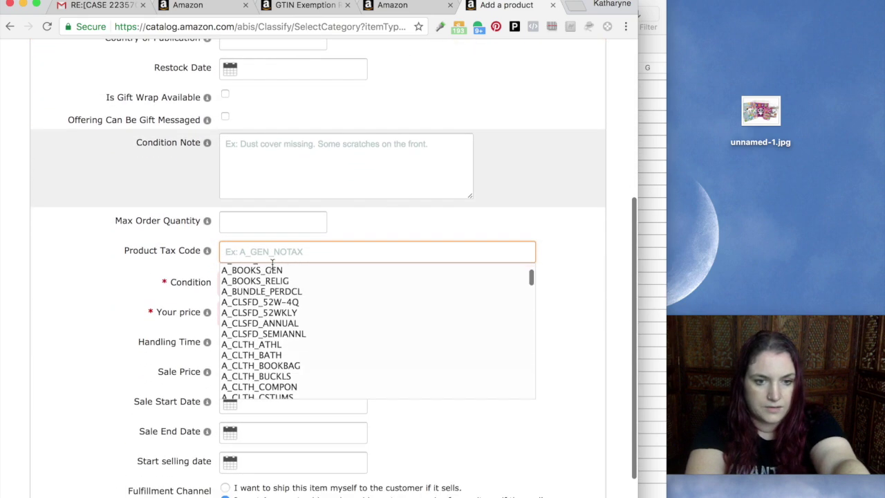
scroll(266, 387, "down", 10)
scroll(266, 387, "down", 3)
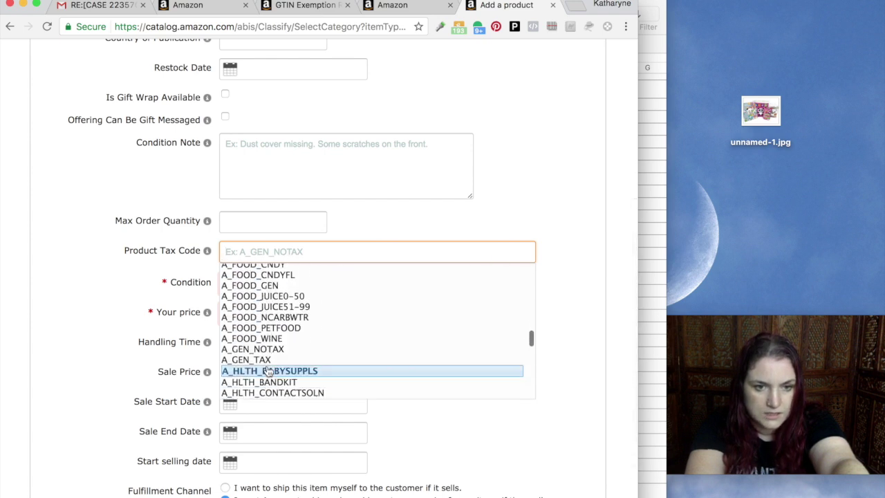
left_click(267, 357)
Set the condition to New and the price to 25
left_click(268, 285)
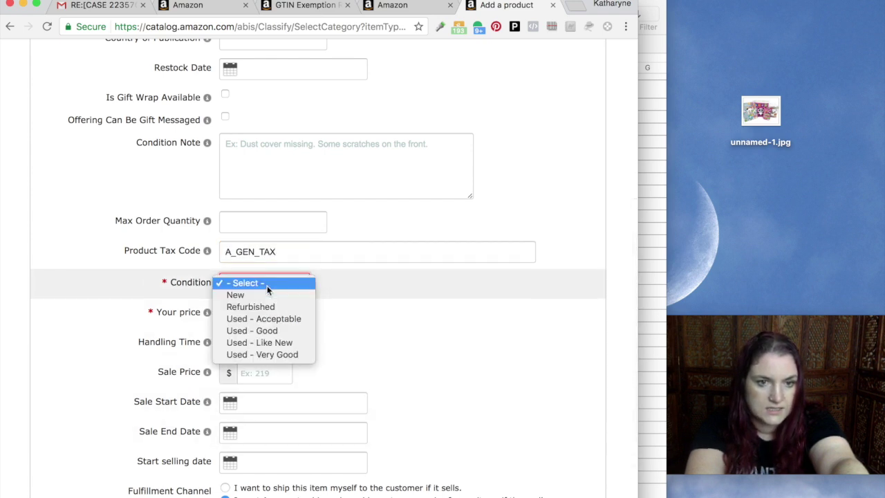
left_click(261, 294)
left_click(246, 310)
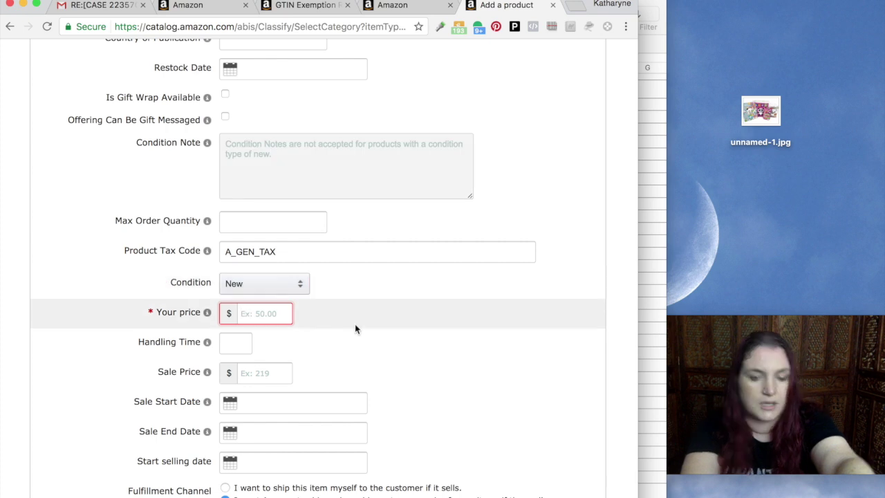
type("25")
key("Tab")
Save and finish the Tiki Party Set listing
scroll(388, 335, "down", 3)
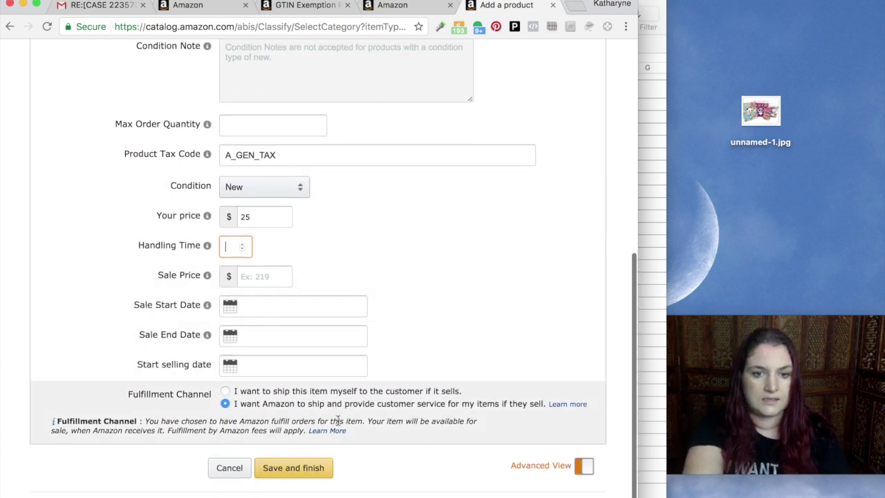
left_click(307, 469)
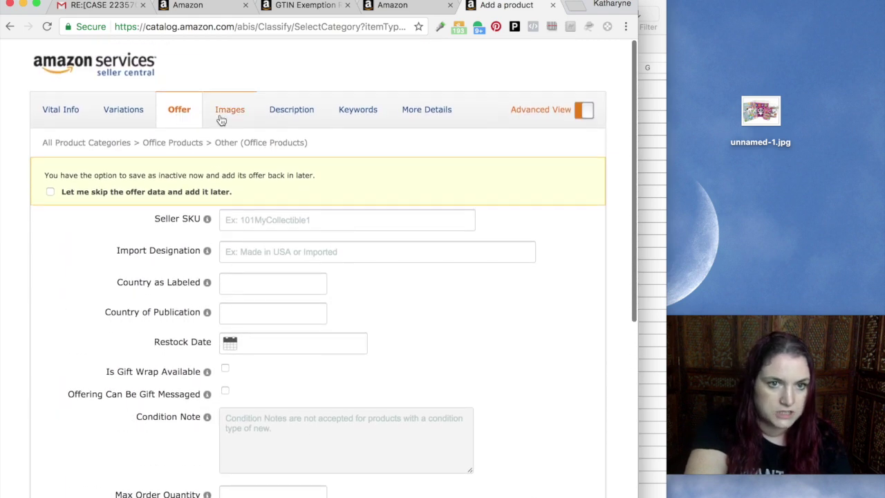
left_click(222, 114)
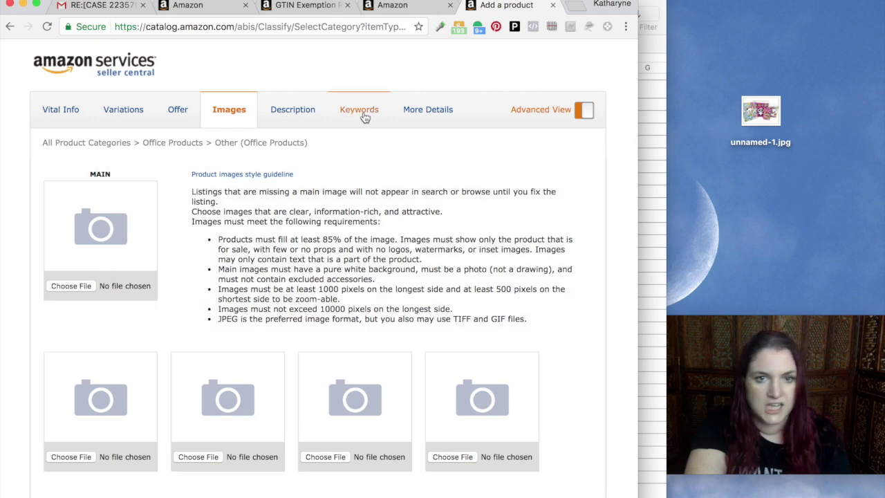
scroll(389, 235, "down", 5)
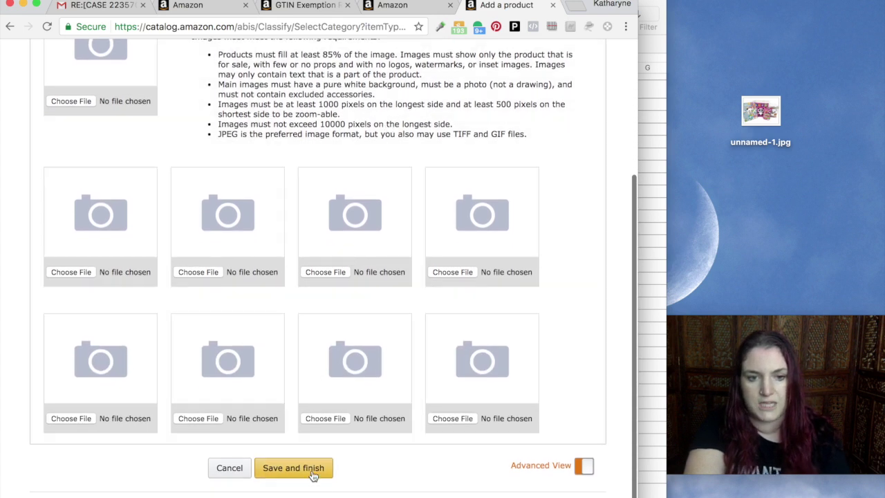
left_click(315, 467)
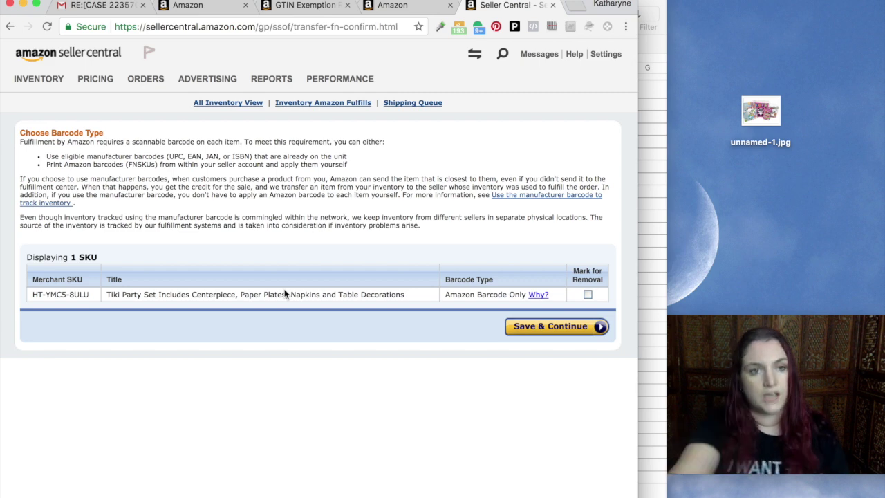
After the Choose Barcode Type page loads, return to the exemption instructions email in Gmail
left_click(93, 6)
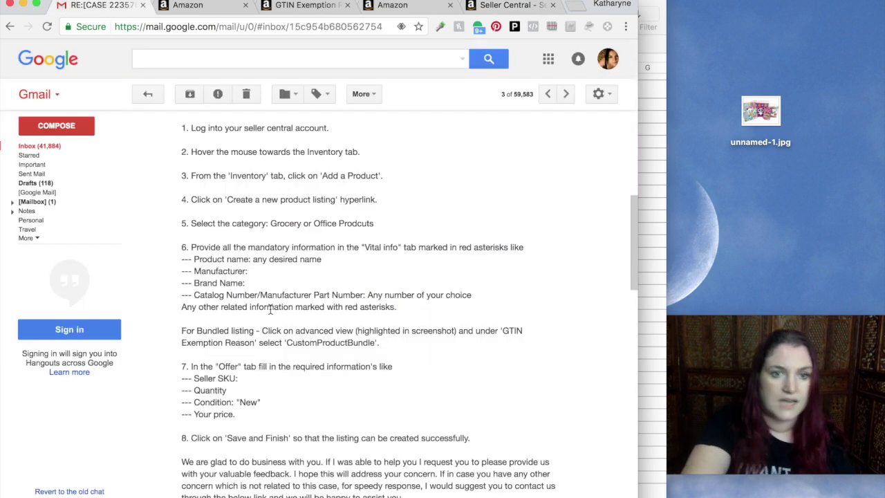
scroll(270, 311, "up", 3)
scroll(289, 226, "up", 2)
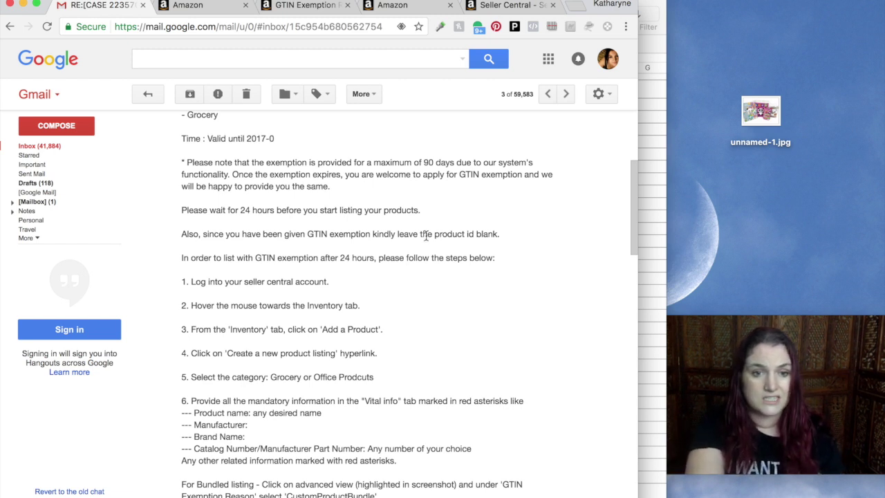
scroll(425, 236, "down", 1)
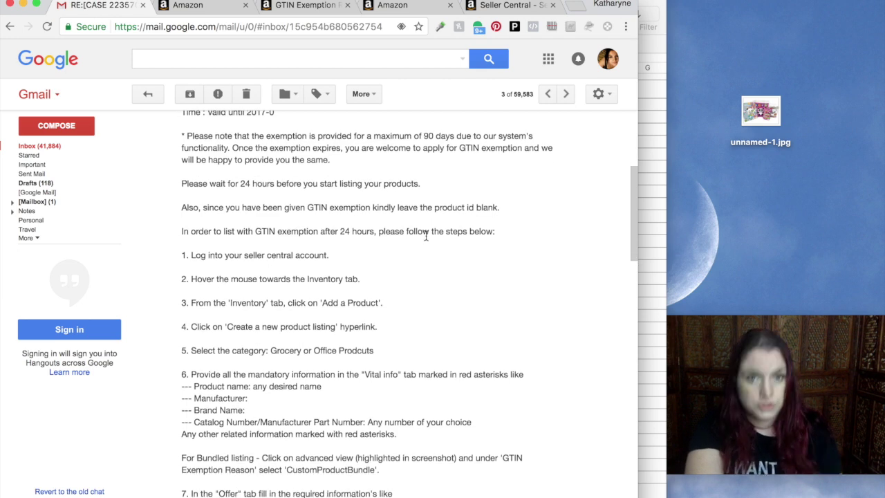